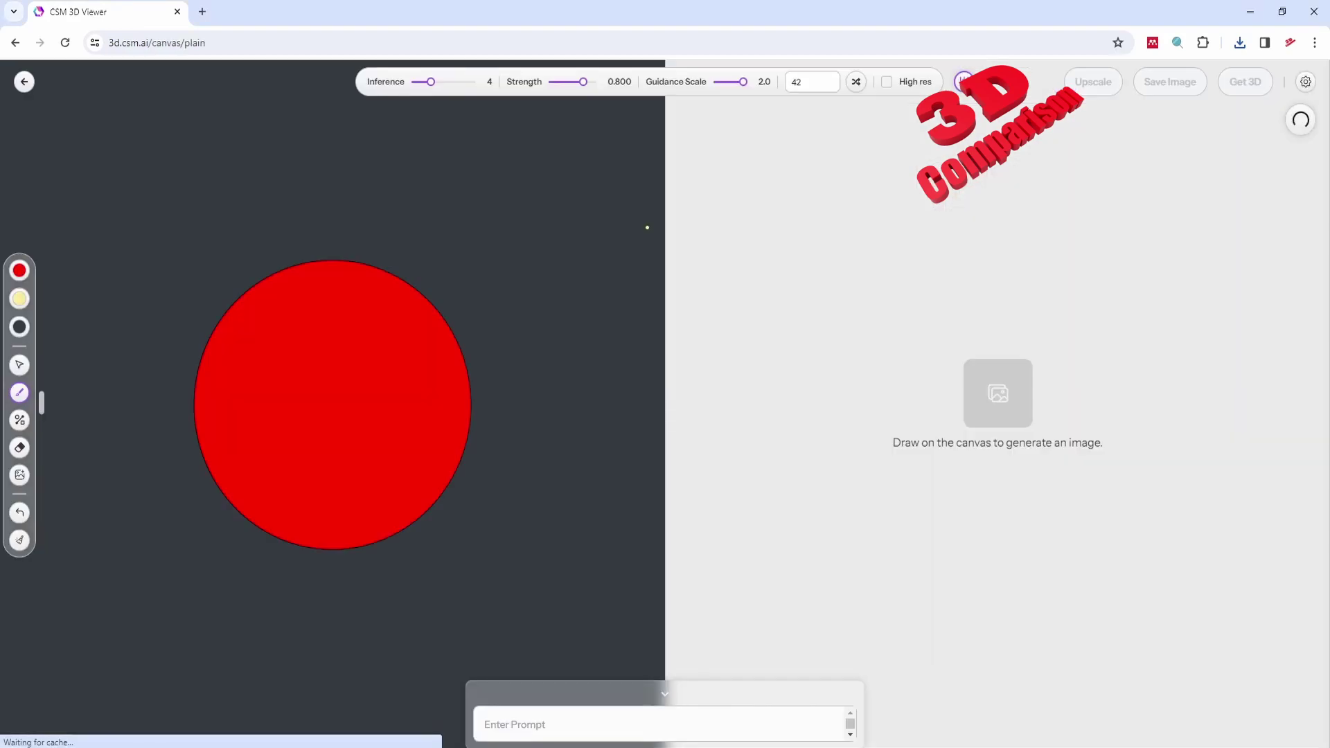
- Enter 'modern bicycle' as the prompt and wipe the red circle off the sketch canvas
click(549, 725)
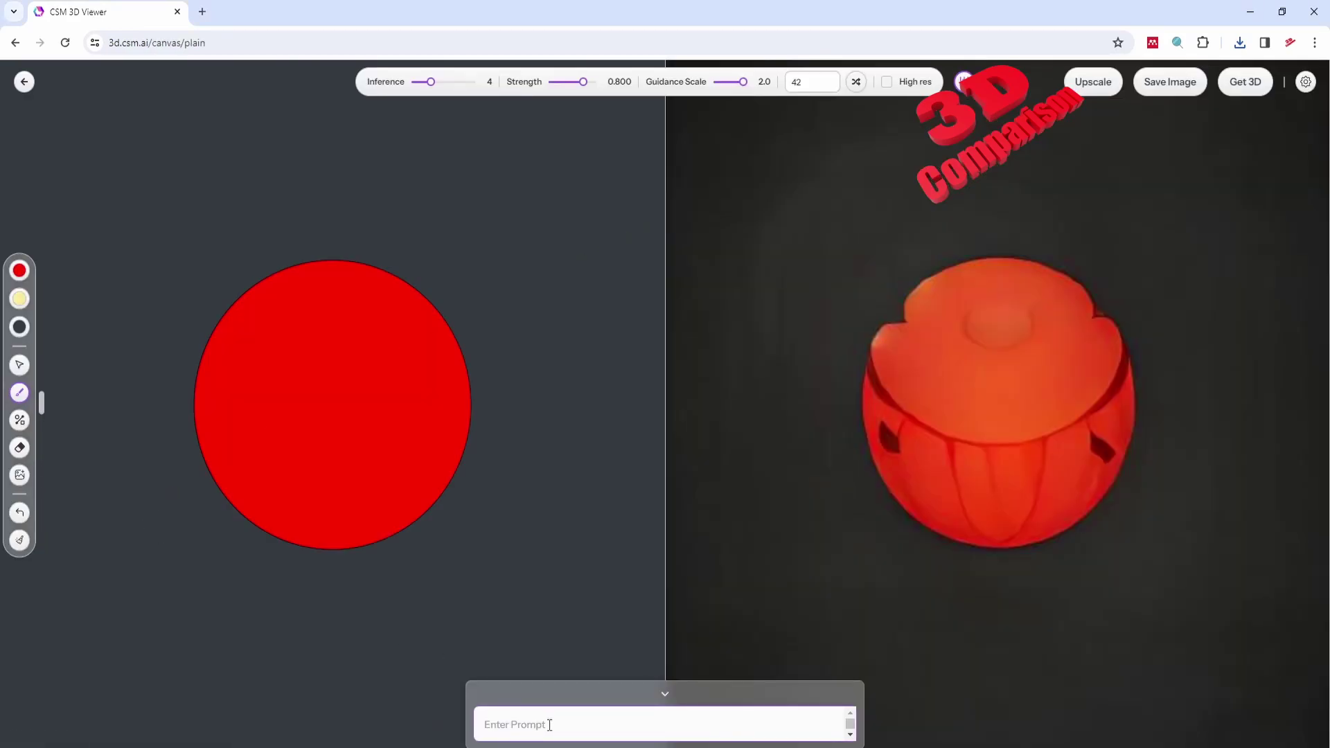
text(modern bi)
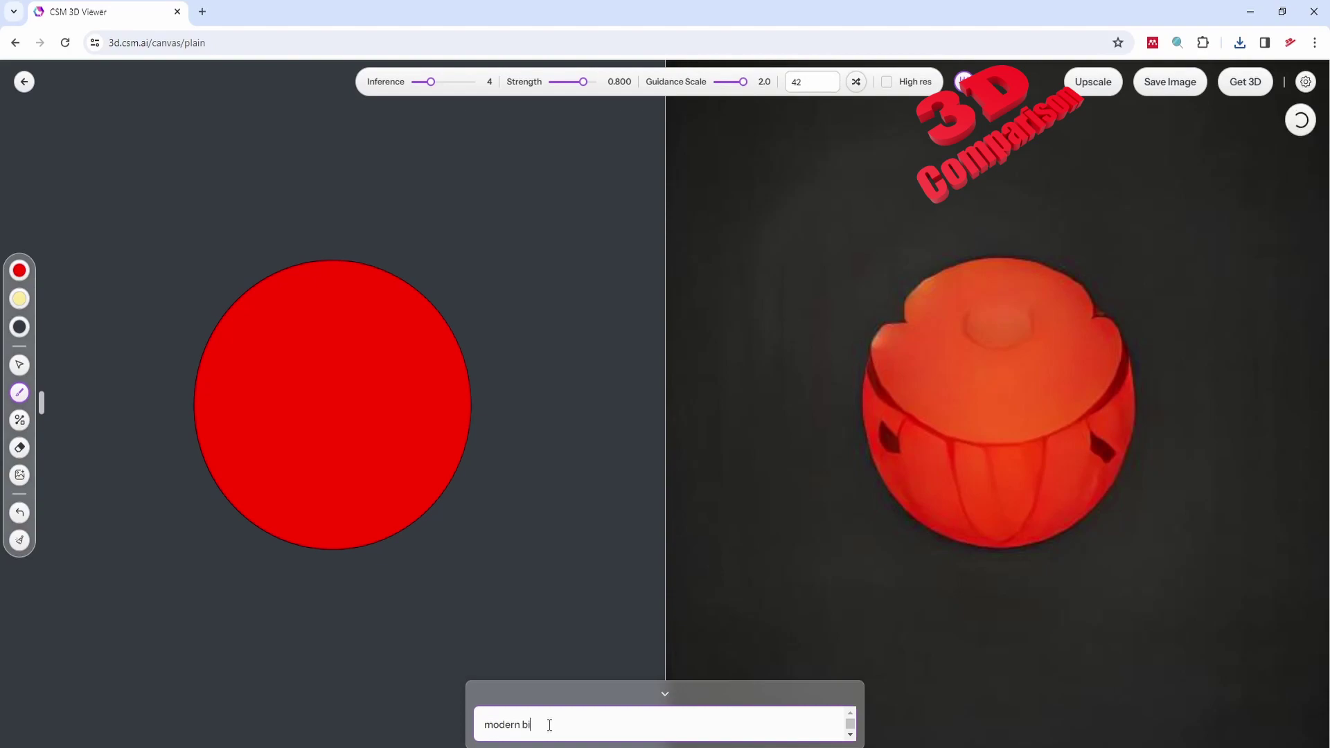
text(cycle)
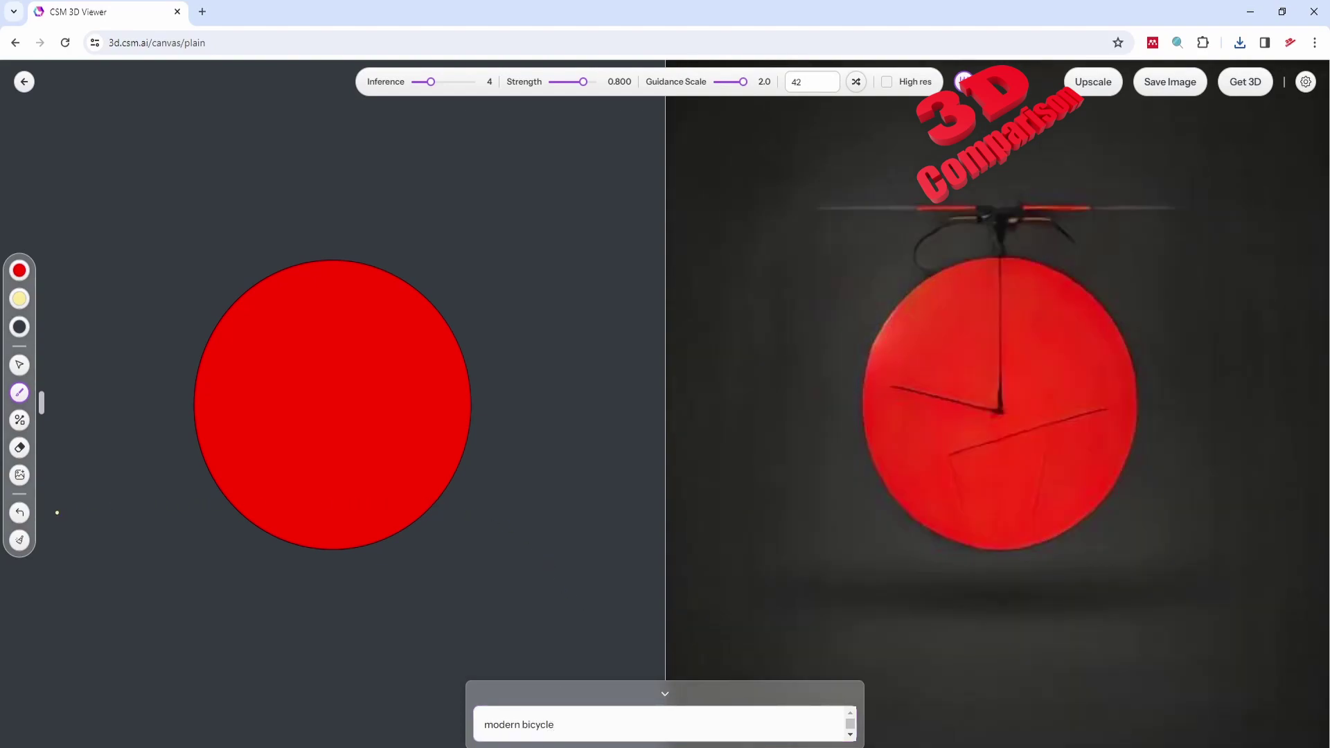
click(18, 539)
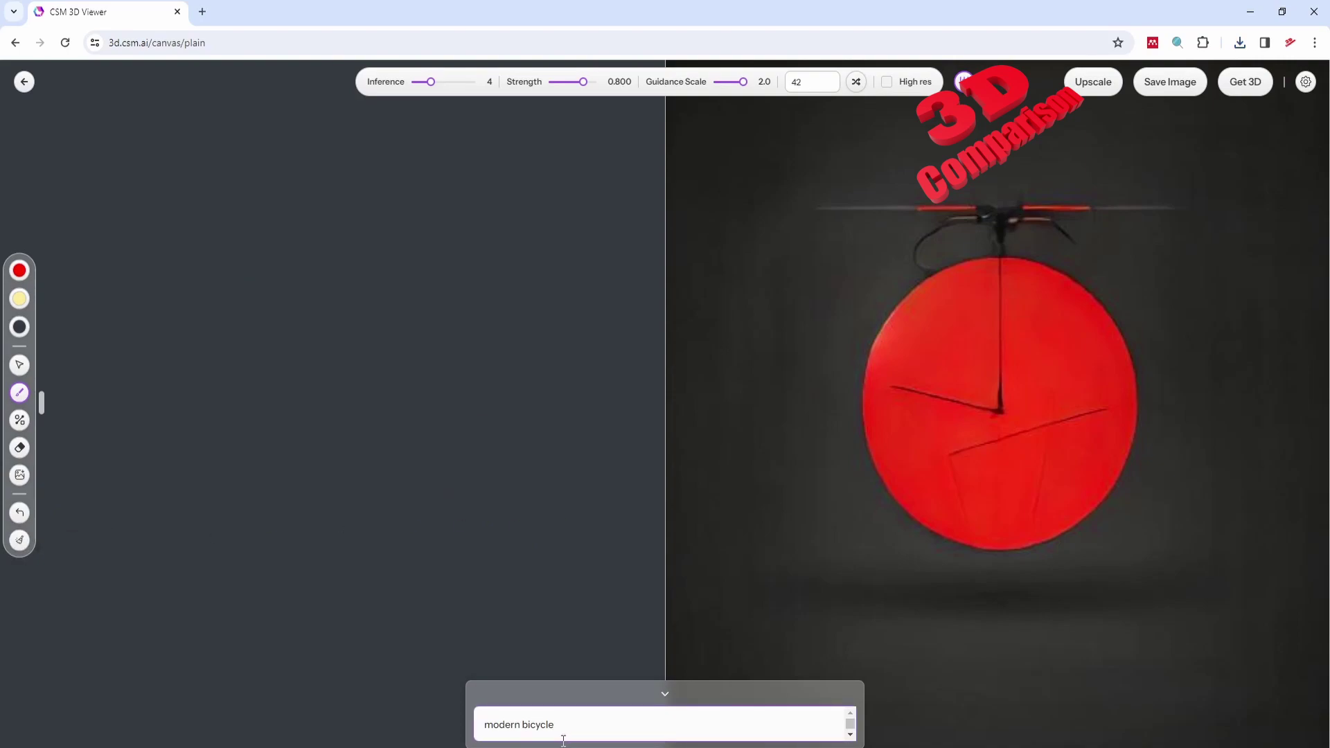
click(450, 435)
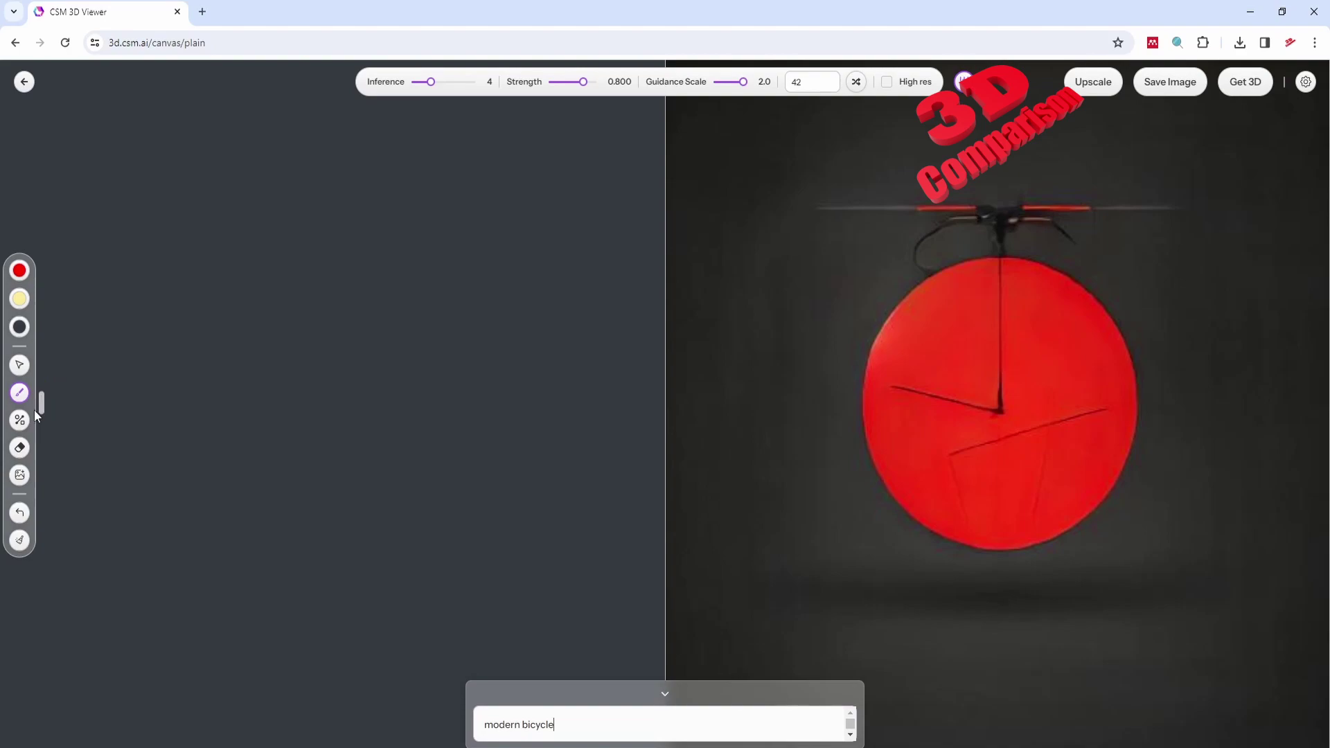
- Load the child's bicycle drawing onto the canvas, then centre and enlarge it
click(19, 475)
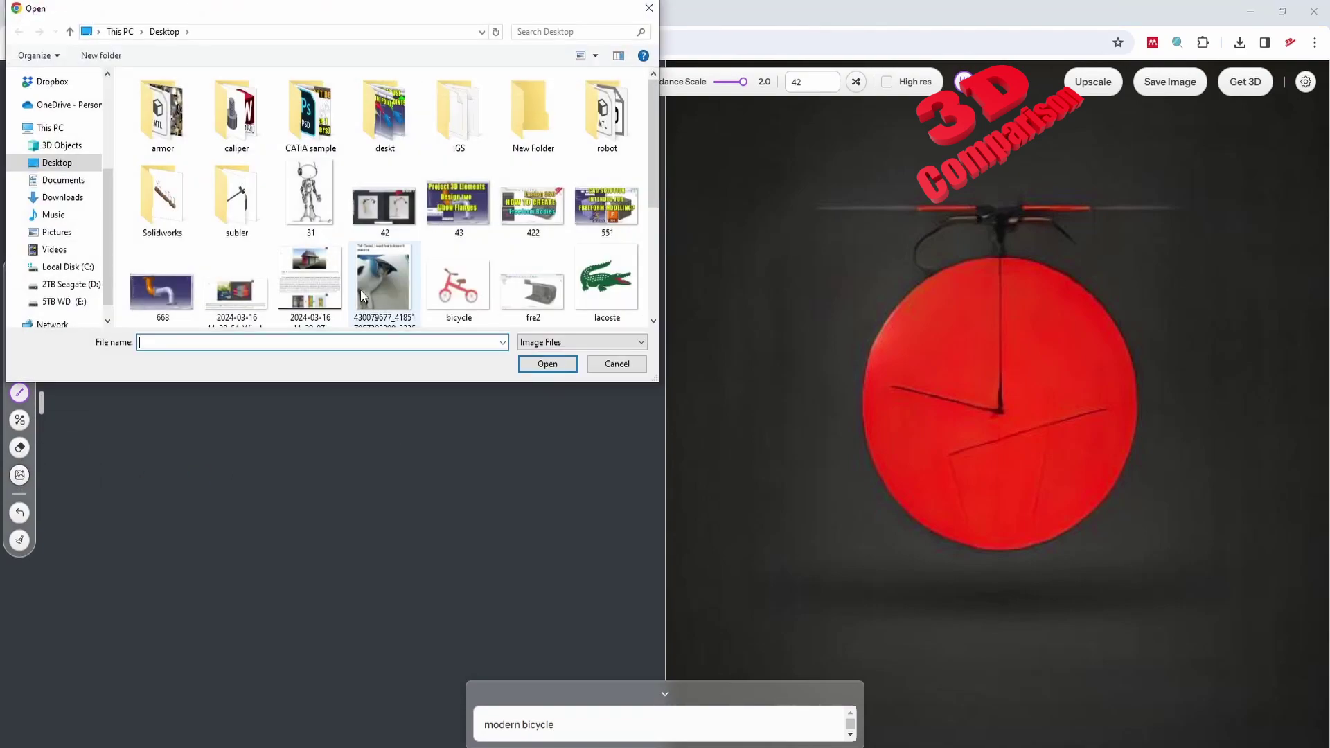
double_click(459, 291)
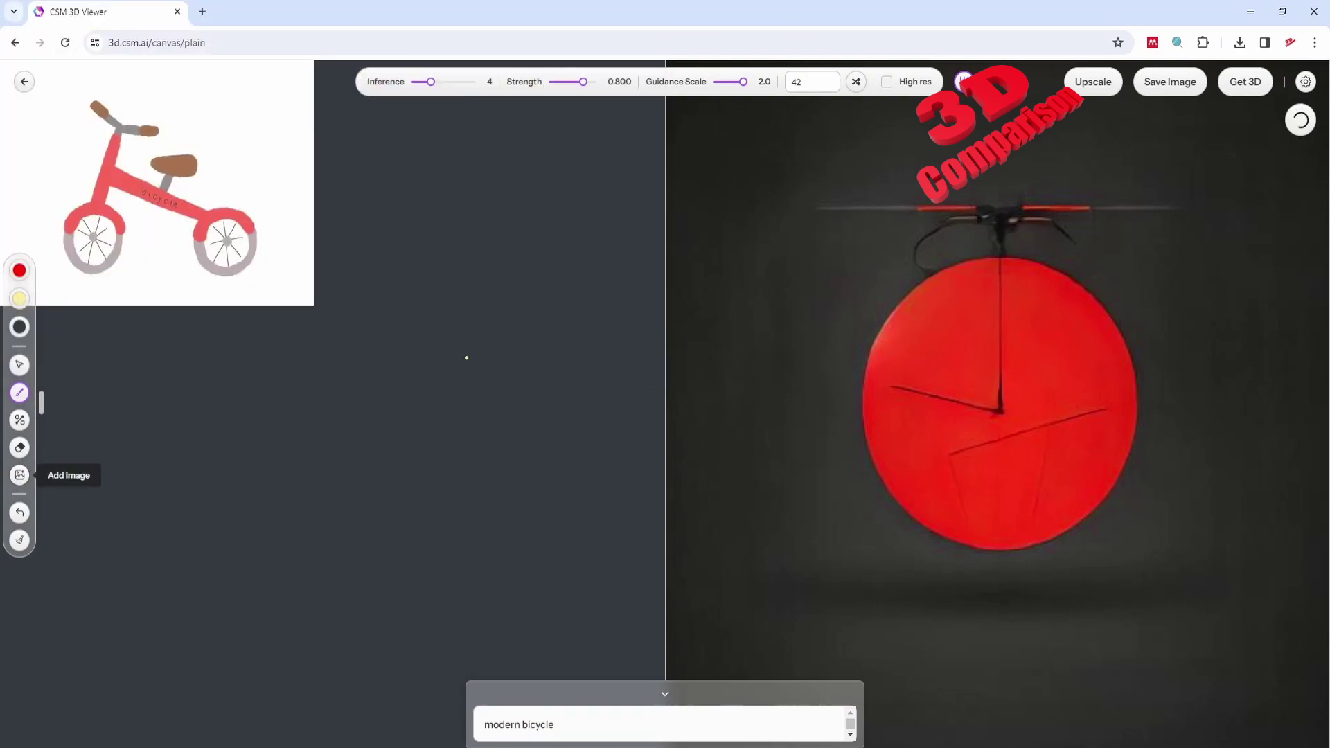
click(18, 365)
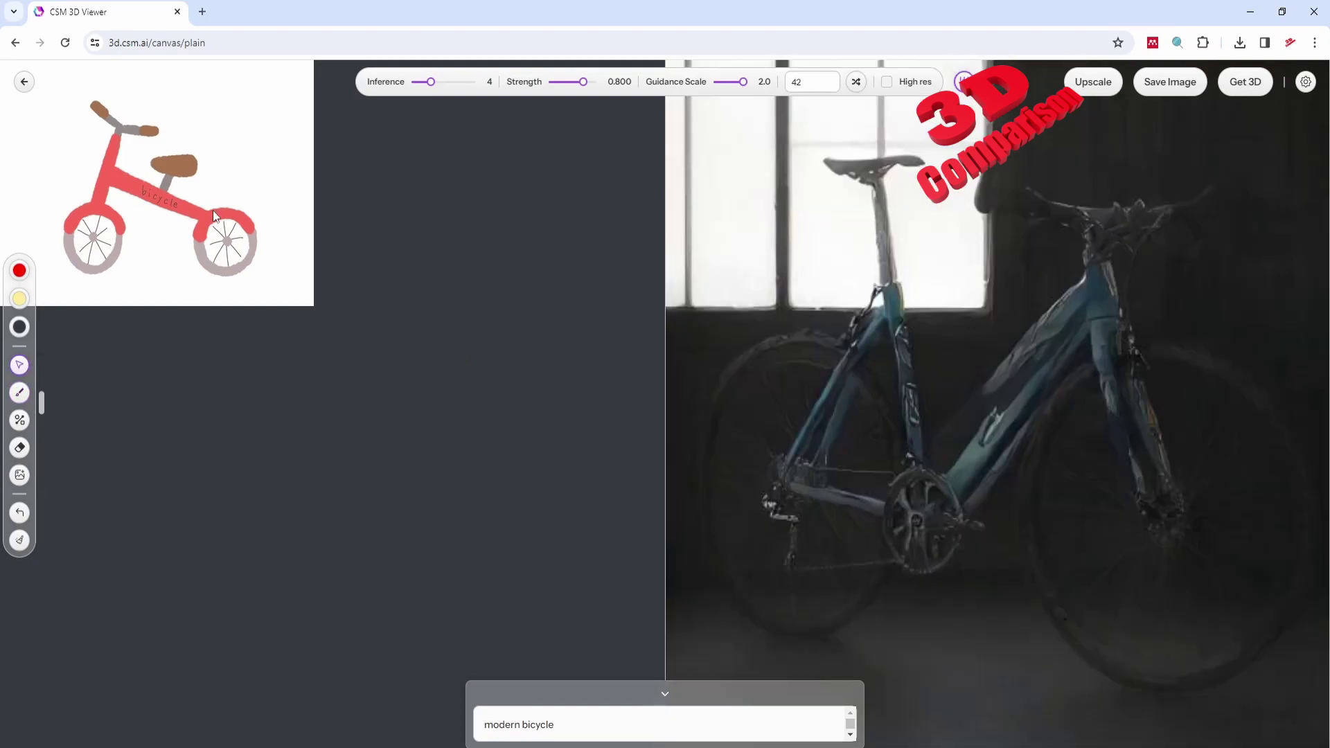
drag(223, 156, 466, 358)
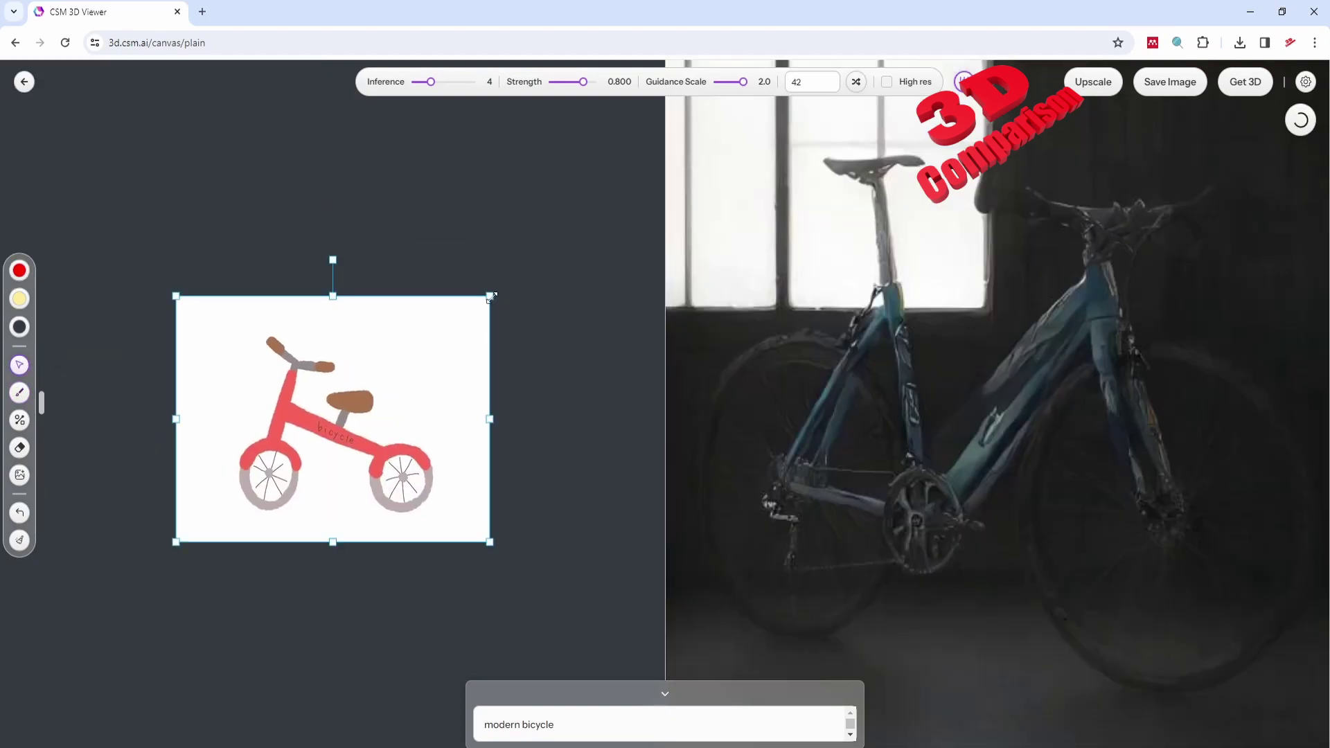
drag(490, 297, 665, 99)
mouse_move(498, 364)
mouse_down()
mouse_move(442, 338)
mouse_move(405, 359)
mouse_up()
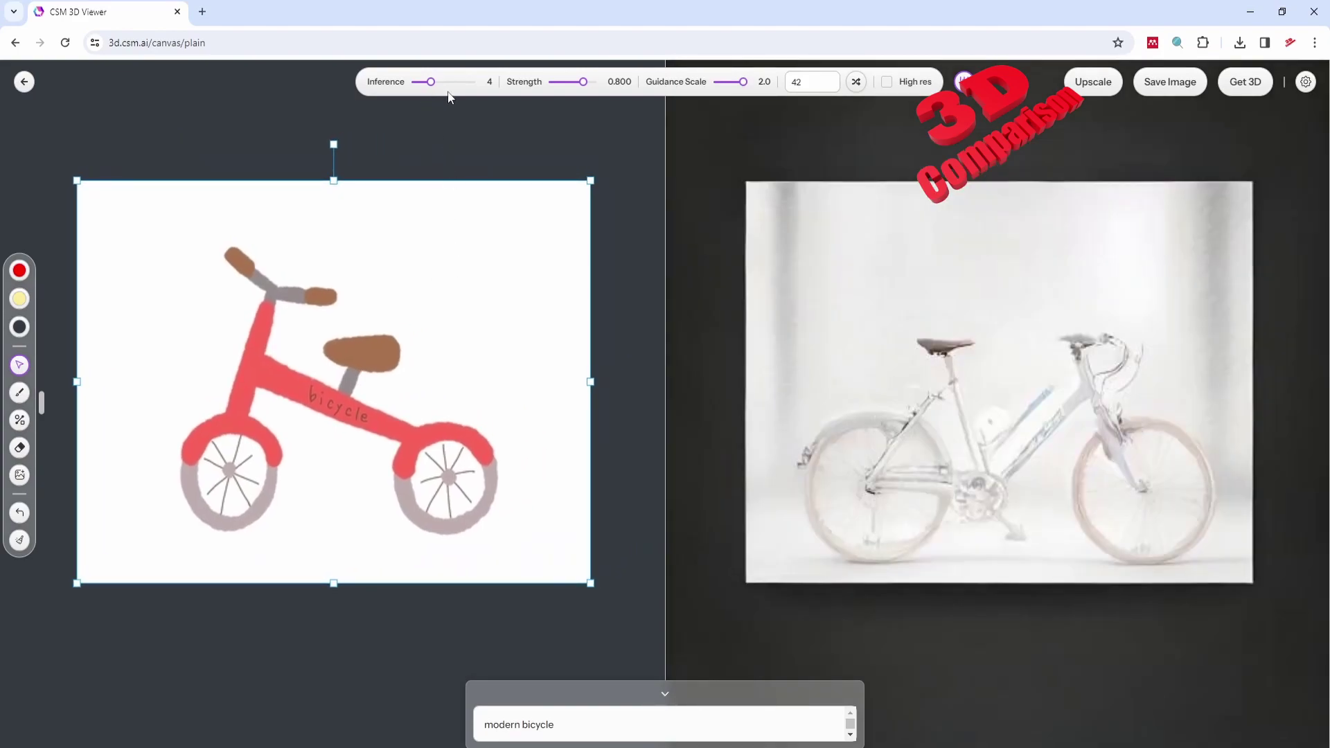
- Set inference to 7 and strength to 1.000, and randomize the seed for a new render
drag(430, 81, 446, 81)
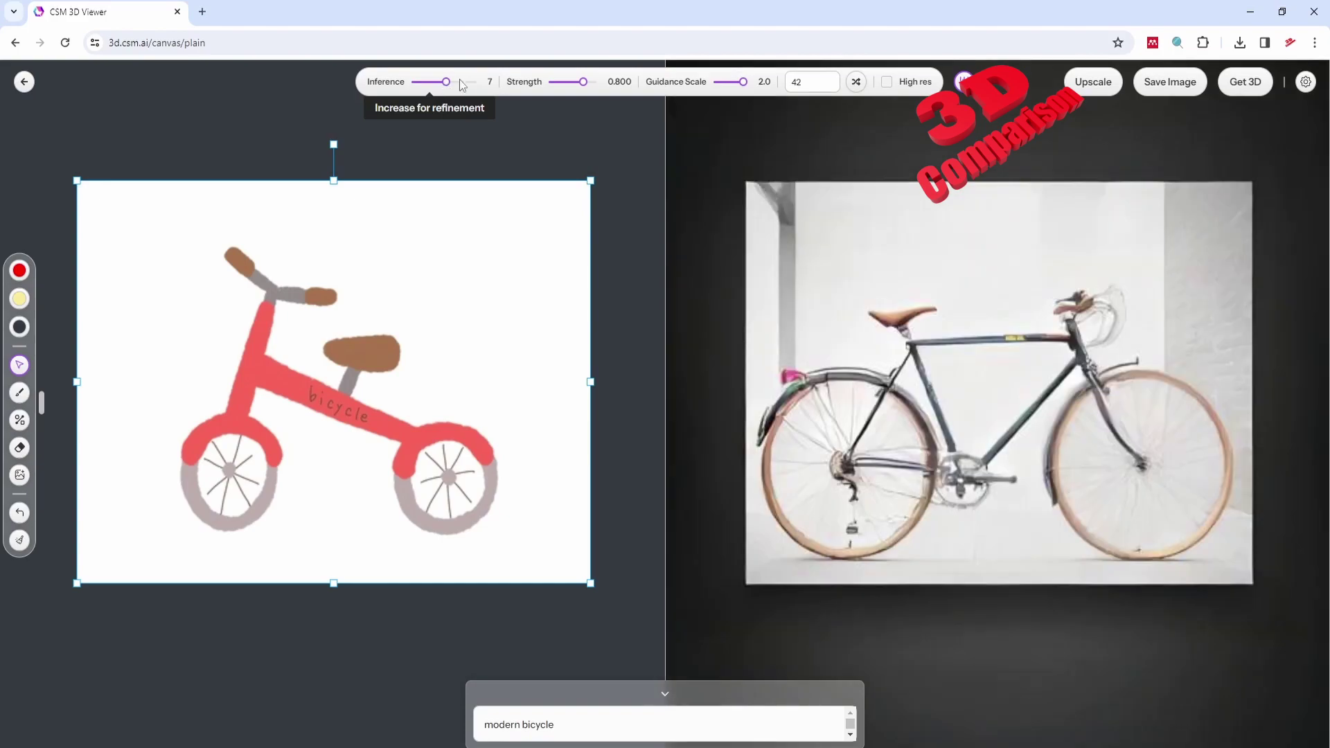
drag(583, 82, 595, 81)
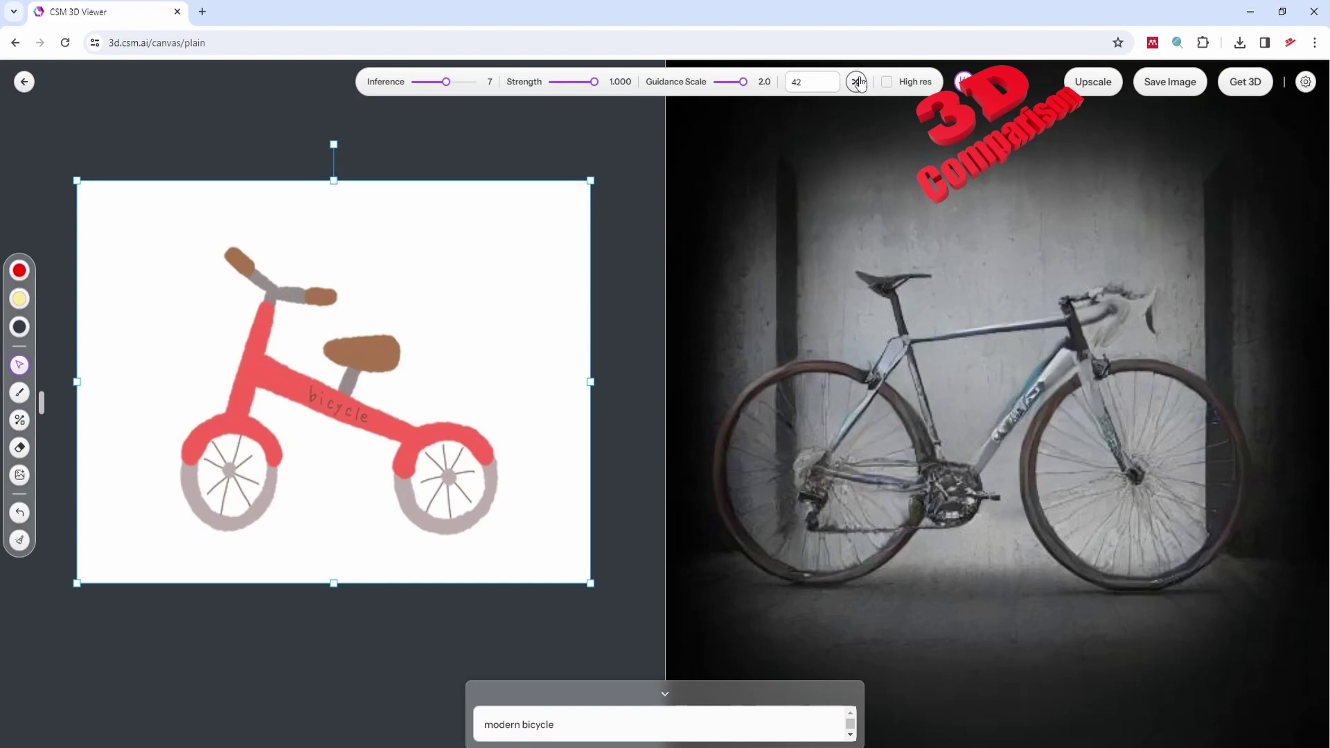
click(858, 82)
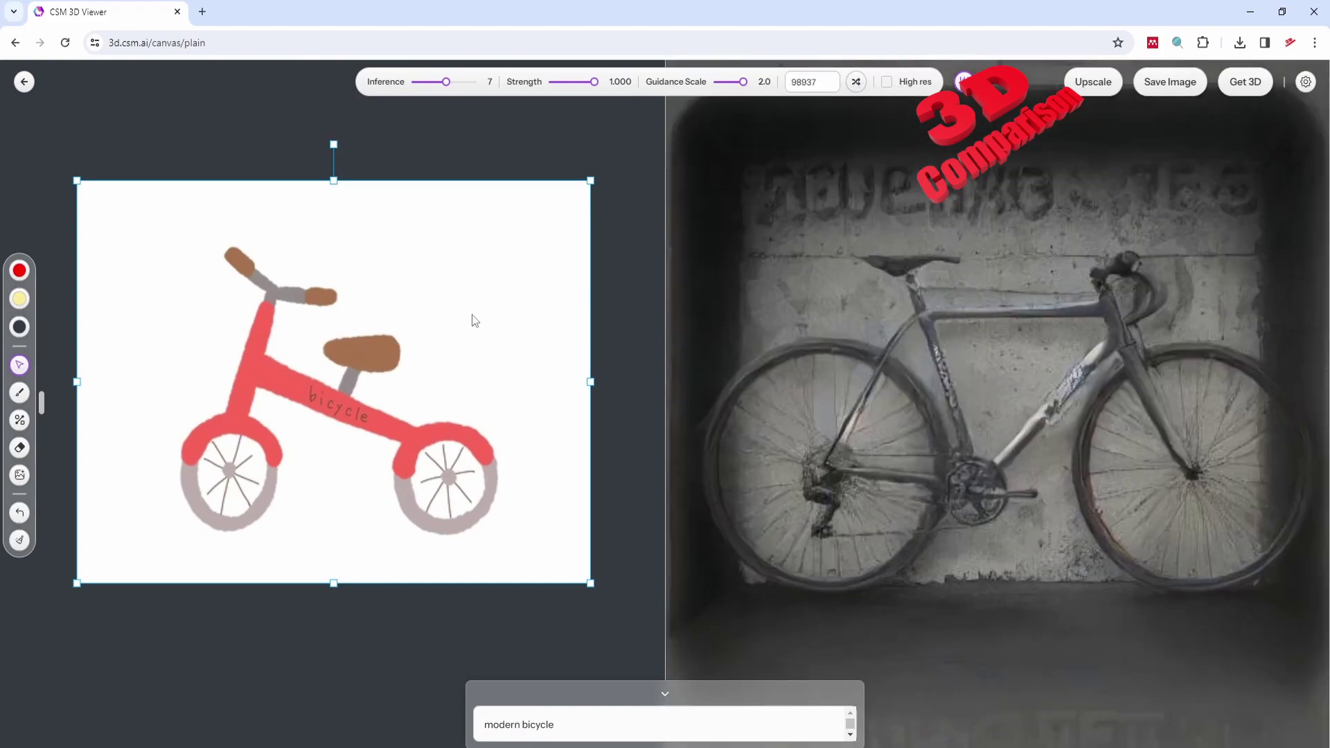
drag(532, 336, 548, 323)
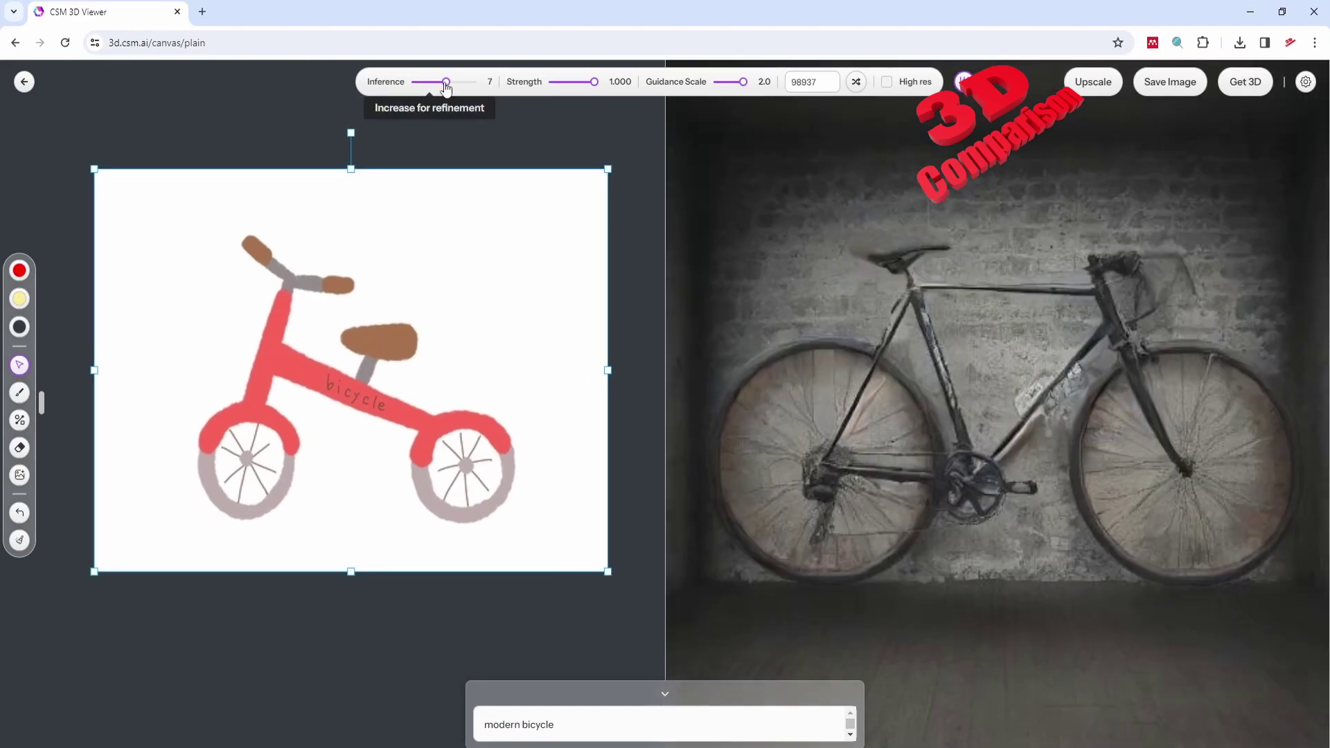
- Raise inference further to 10 and then 12, nudging the sketch to regenerate
drag(446, 81, 457, 81)
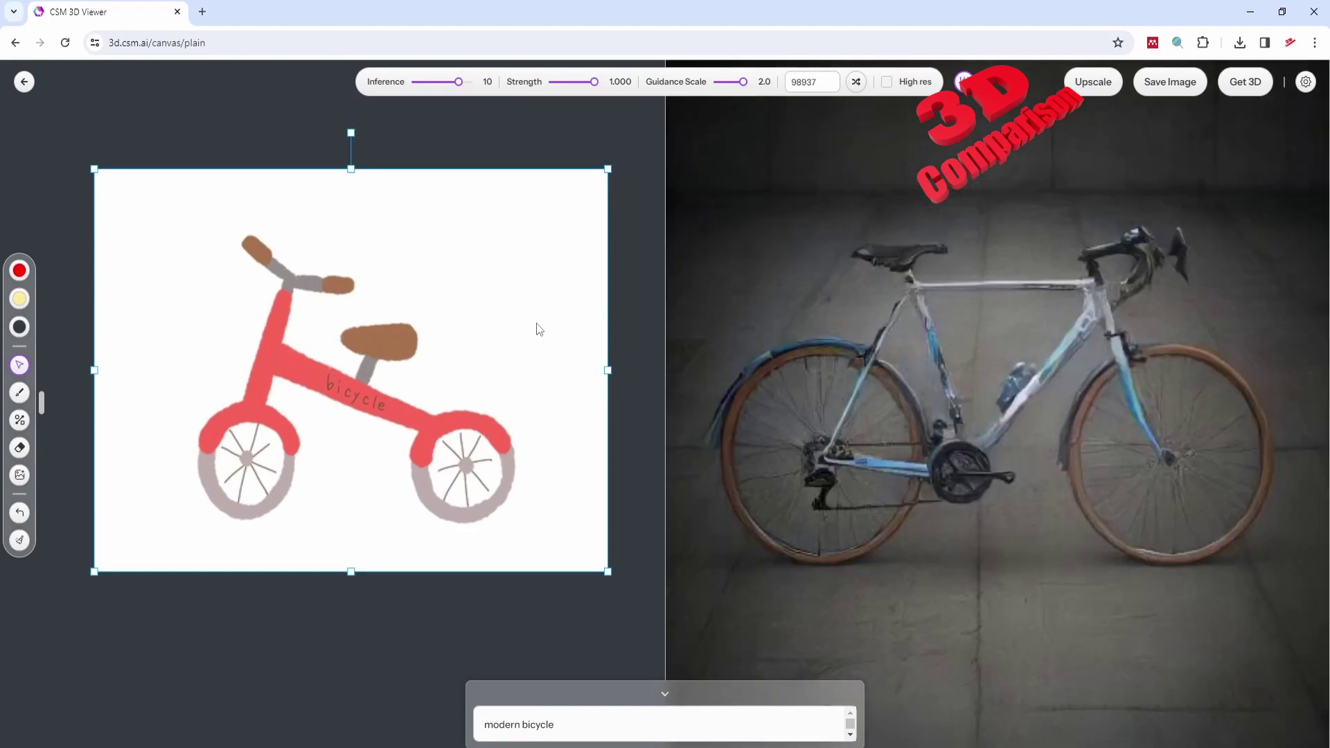
drag(547, 325, 540, 330)
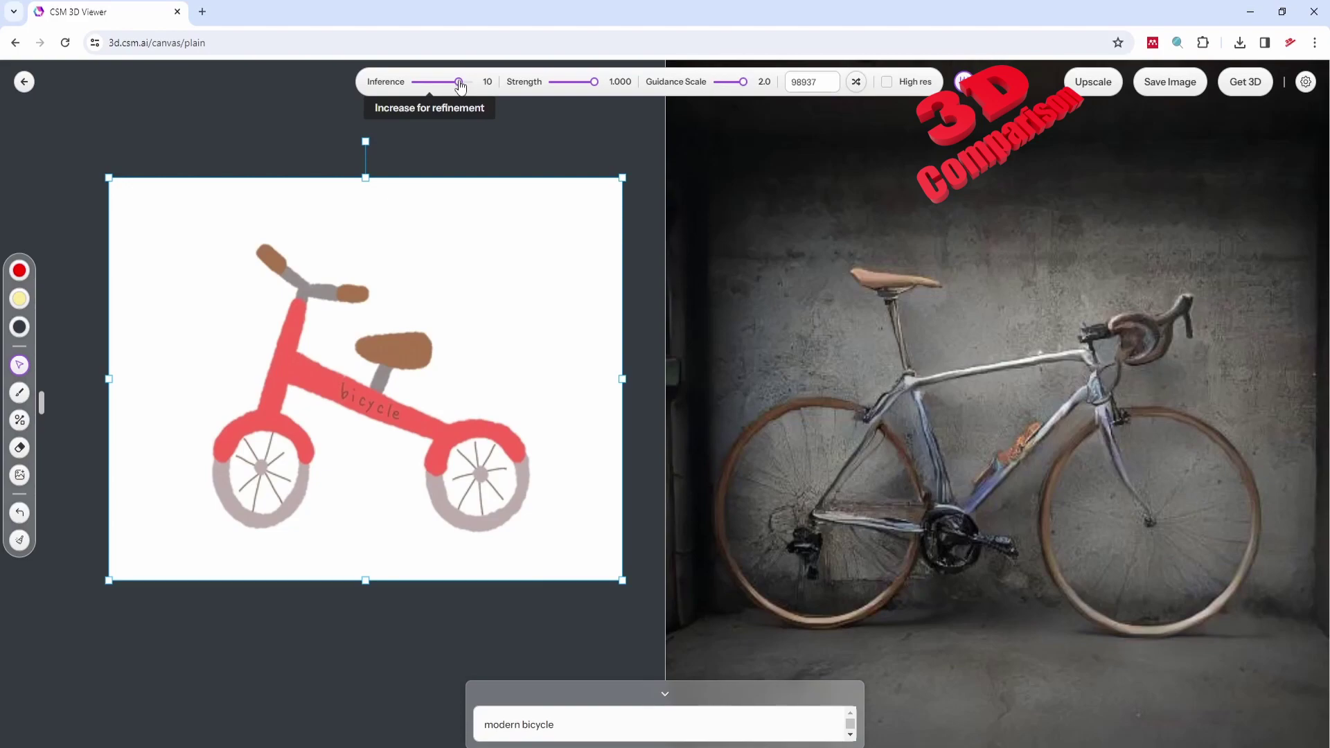
drag(458, 82, 469, 82)
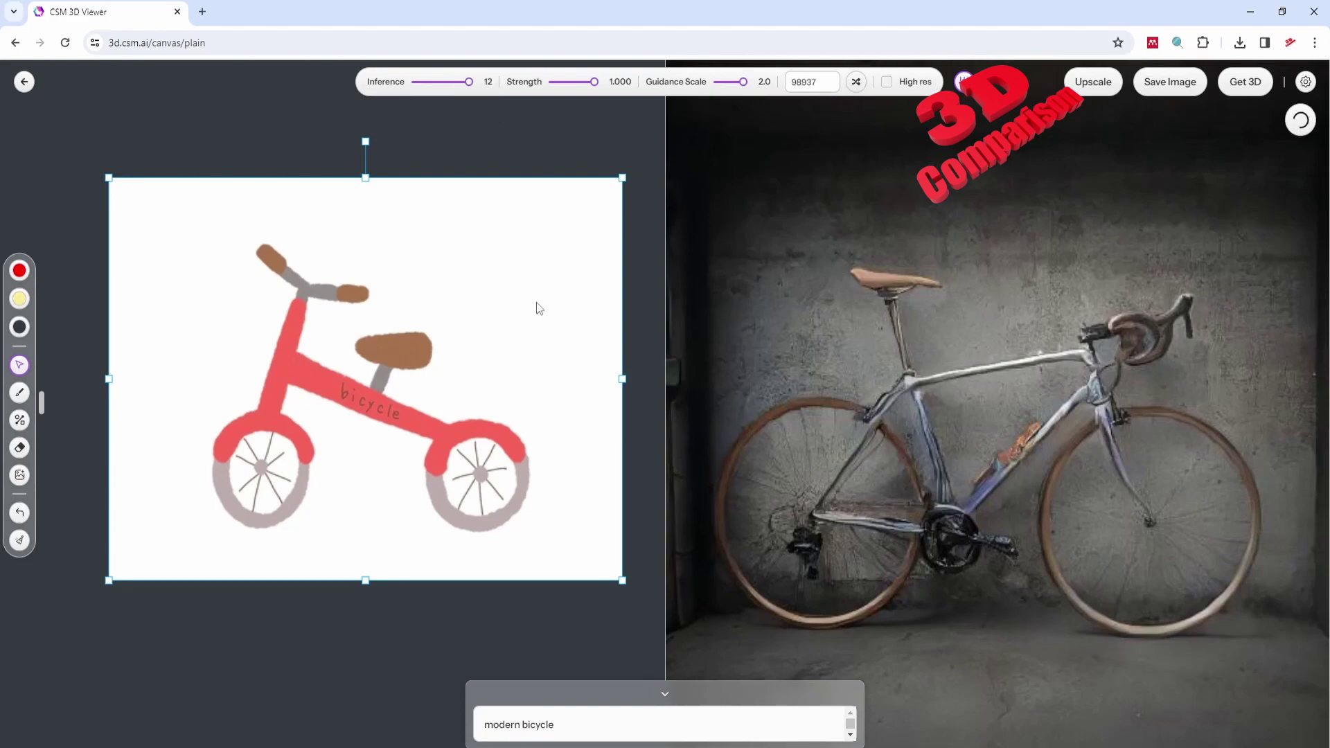
click(500, 719)
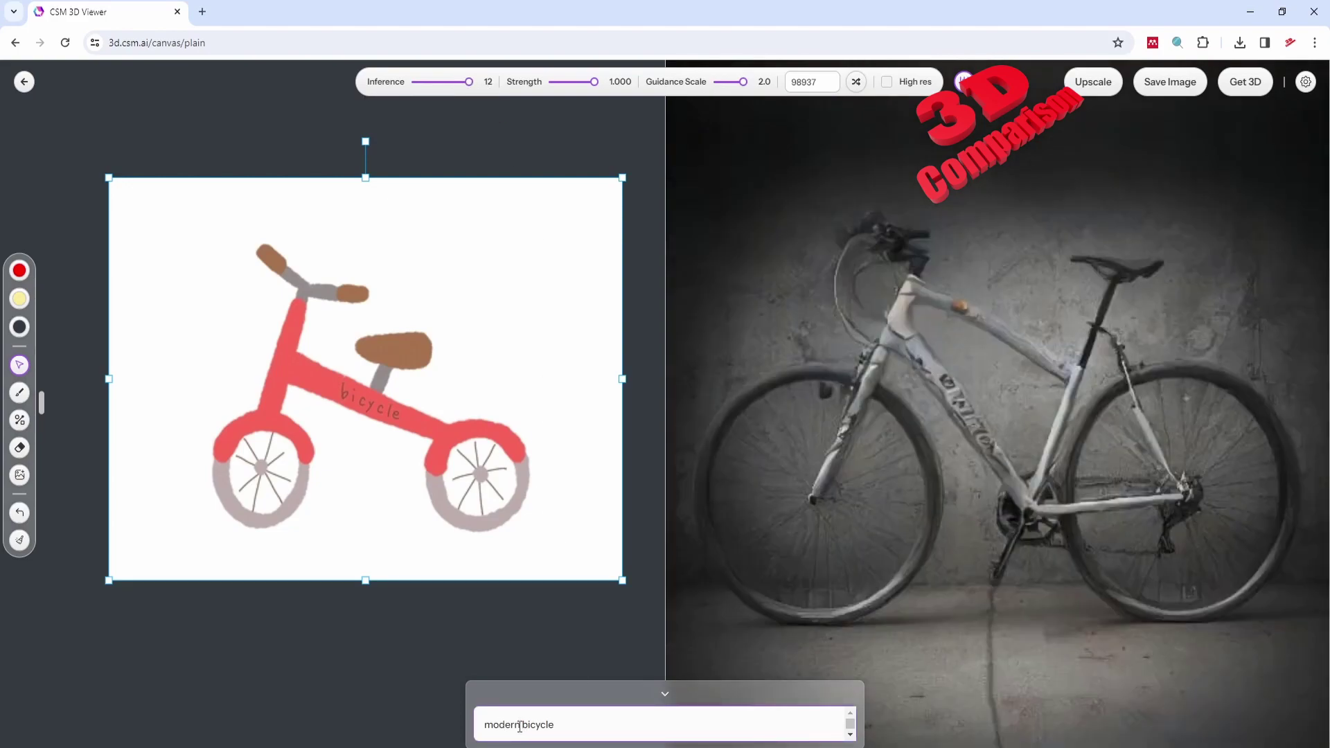
- Rework the prompt wording to end with 'photorealism', submit it, and nudge the sketch to regenerate
drag(519, 724, 424, 717)
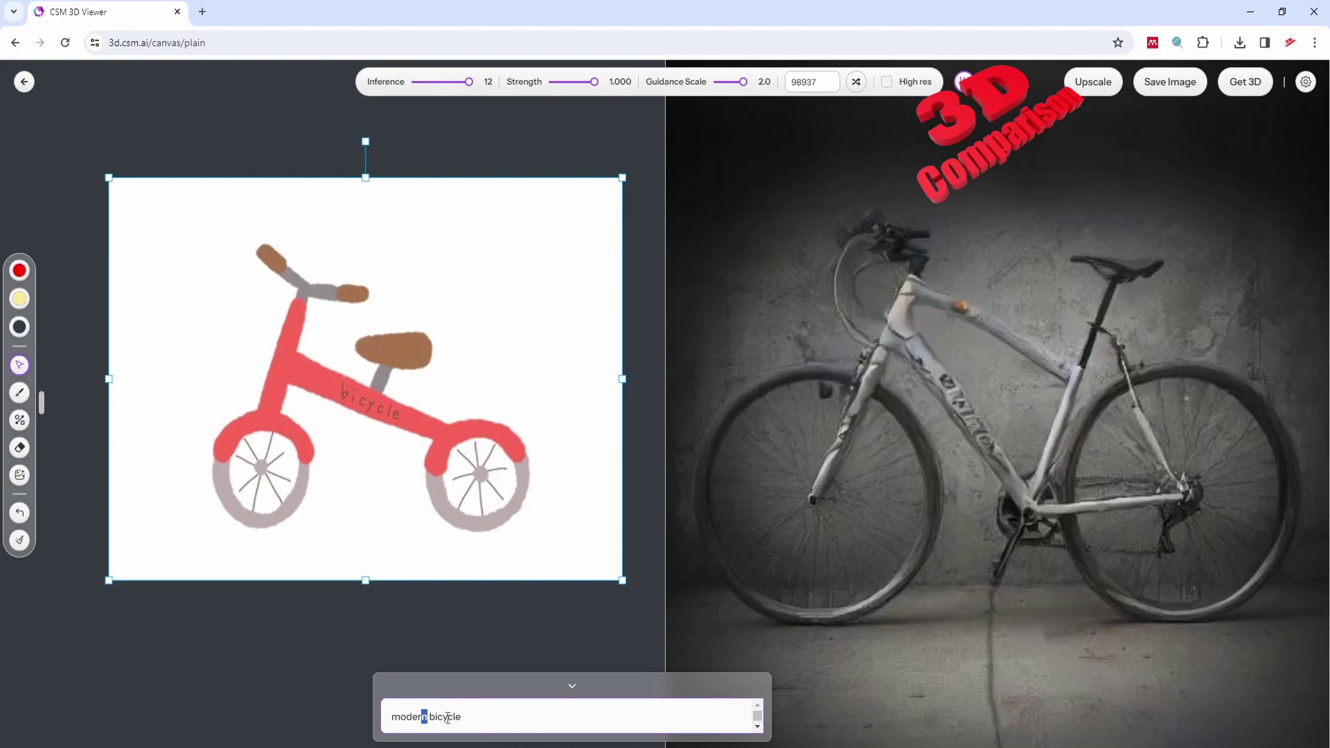
drag(424, 716, 390, 716)
text(Futuristic)
text( bicycle with s)
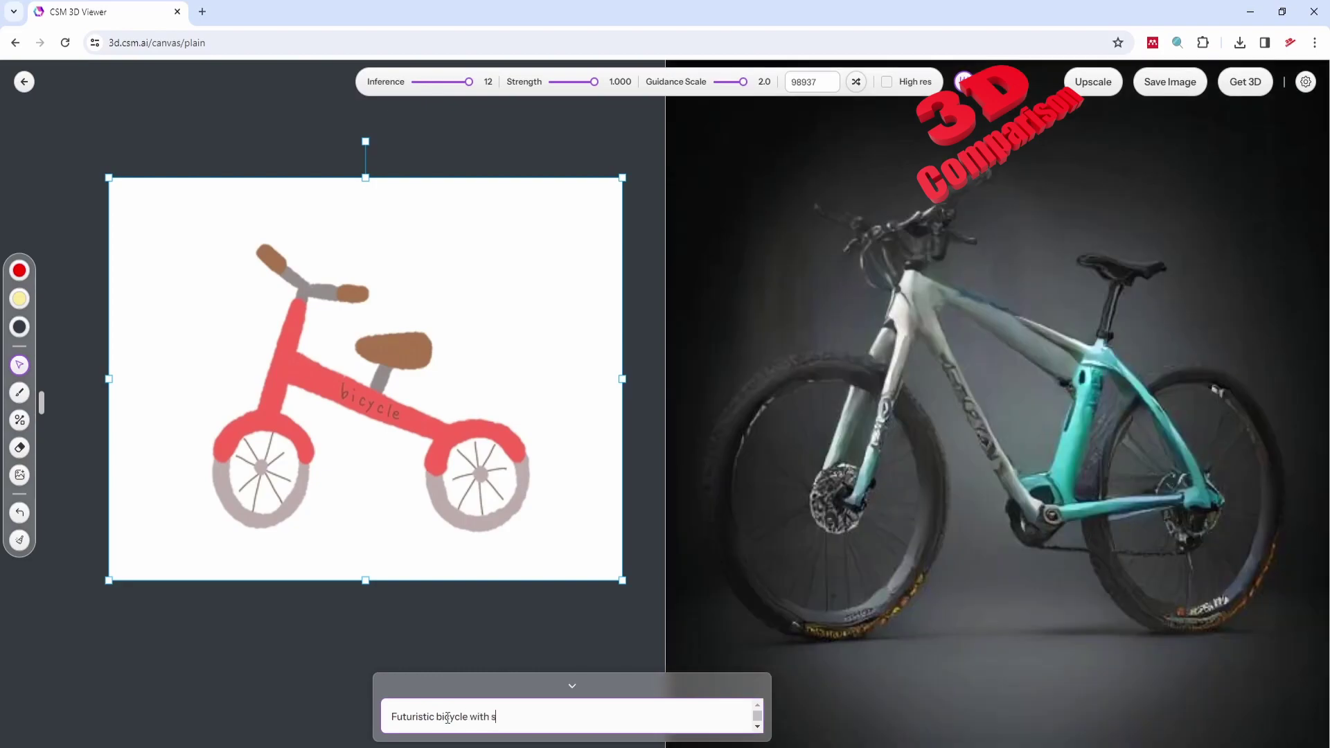
text(harp edges)
key(Return)
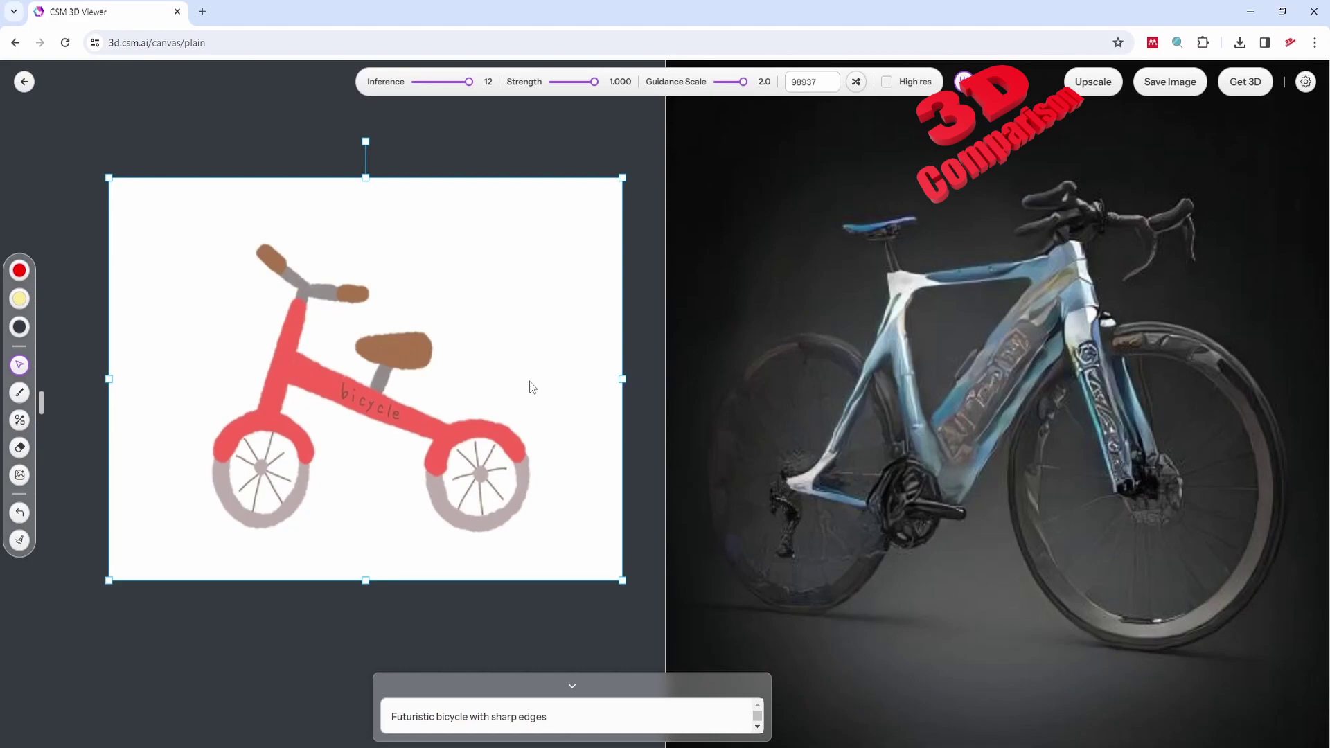
drag(529, 387, 535, 398)
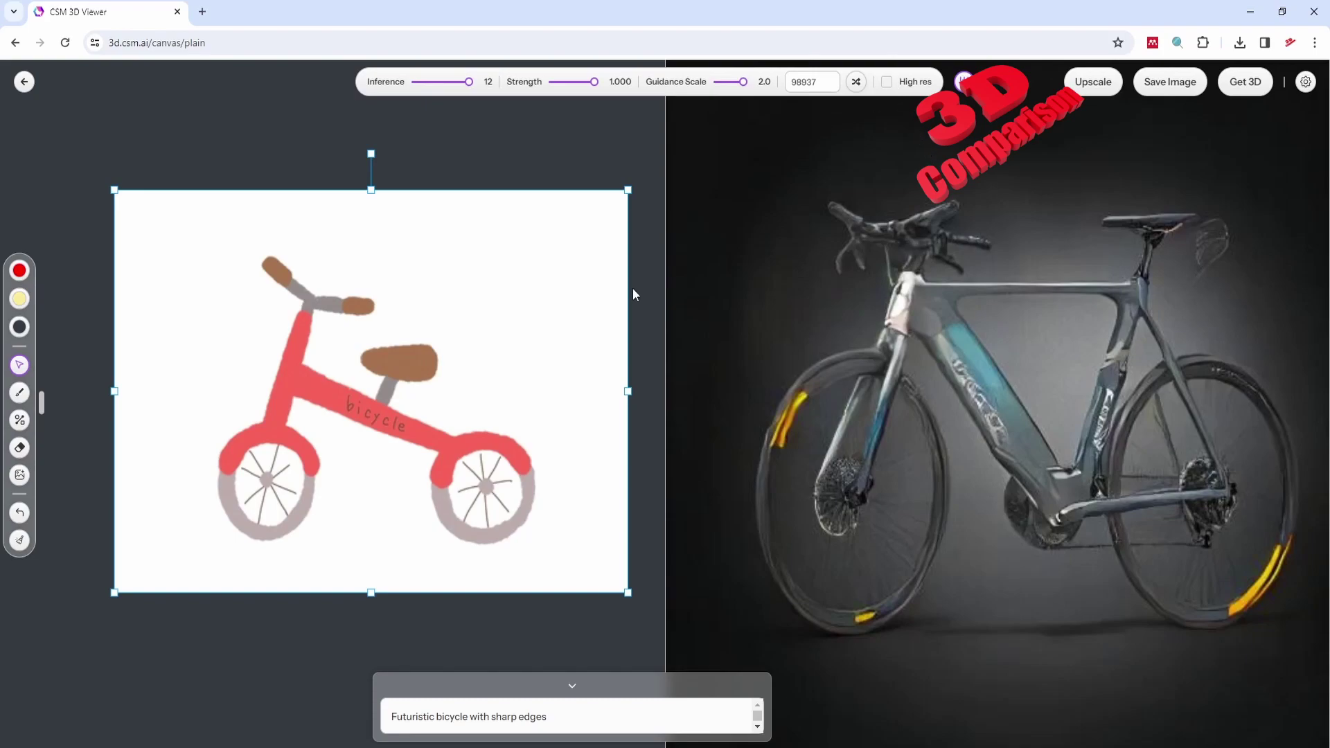
drag(535, 379, 536, 393)
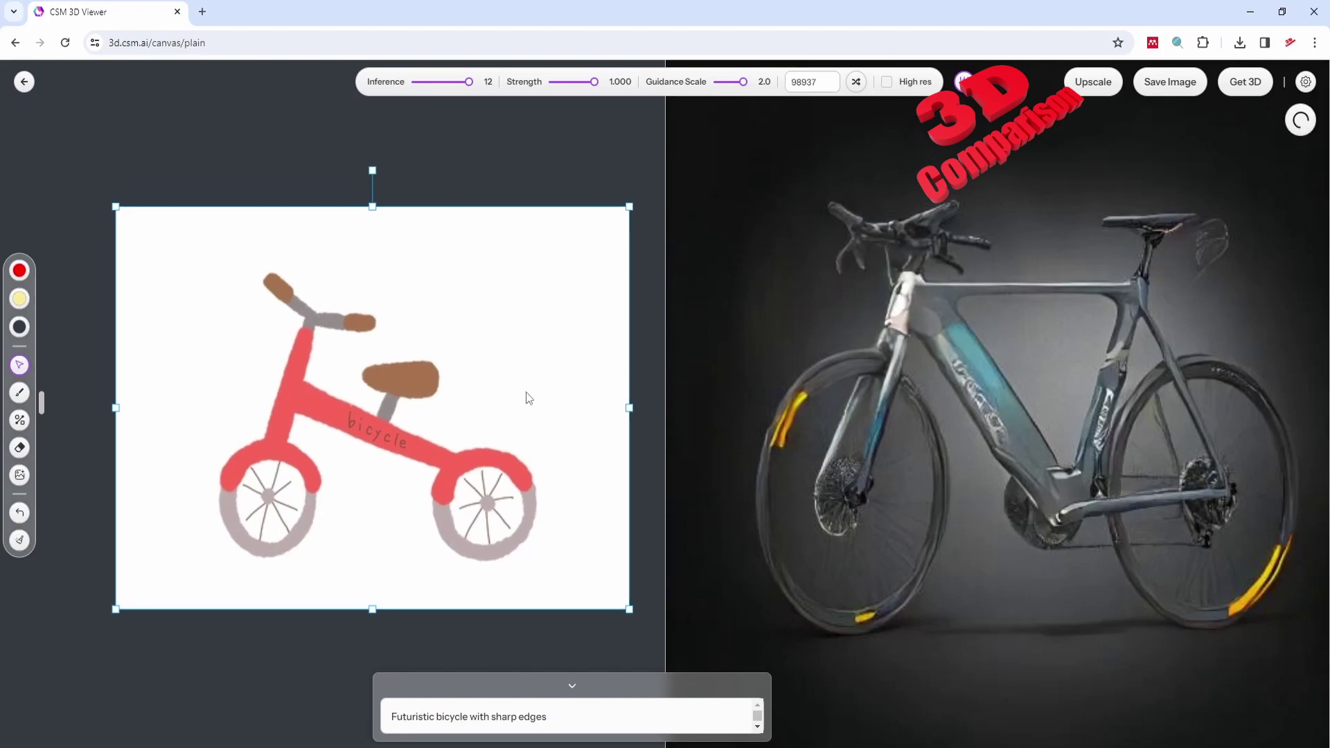
drag(523, 385, 505, 401)
text(in pers)
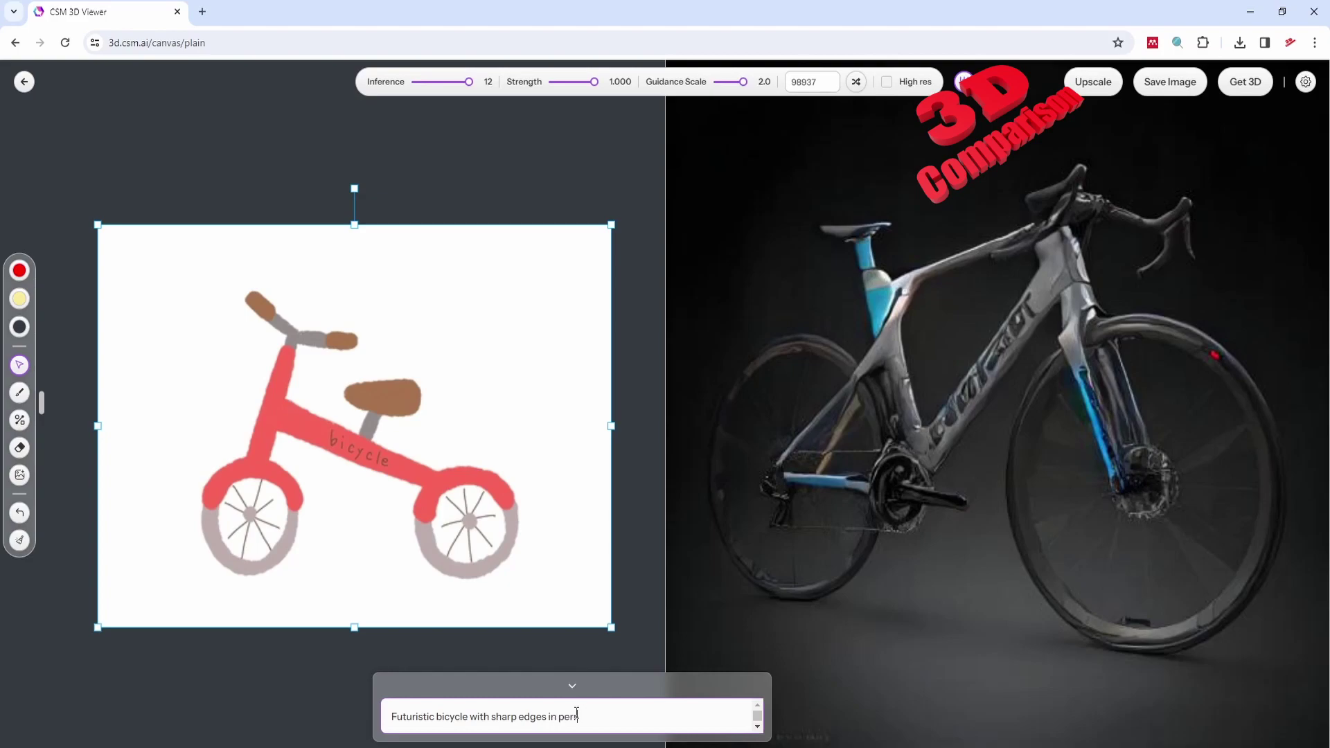
text(pective view)
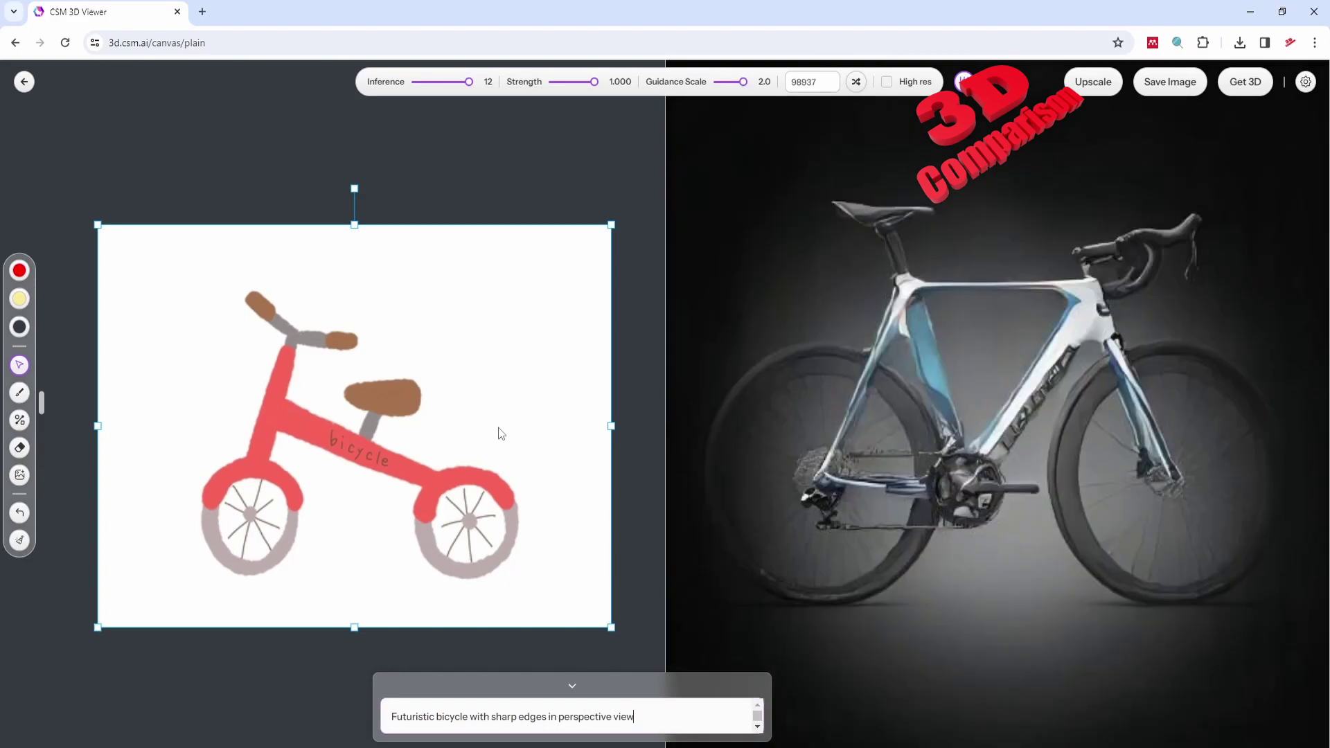
- Shift the sketch up and left and lower the guidance scale to 0.9
drag(499, 433, 504, 436)
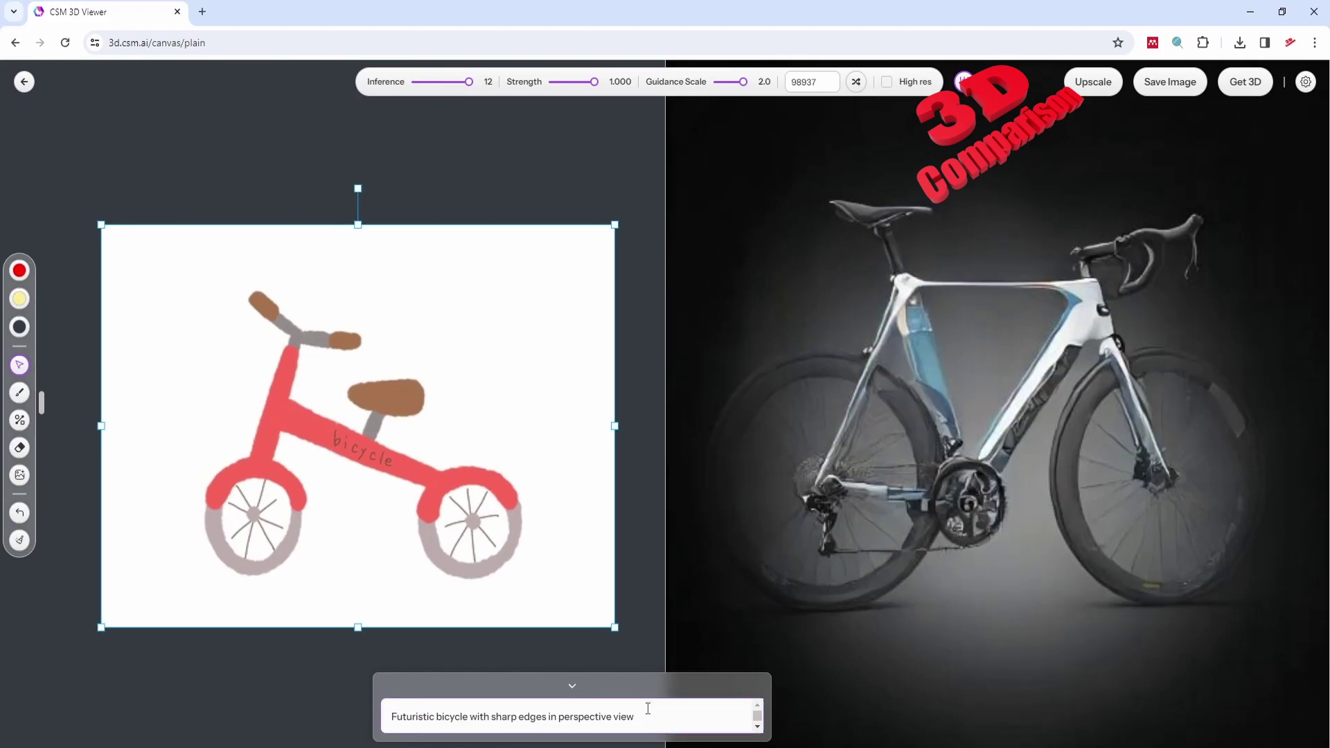
text(. photorealis)
text(m)
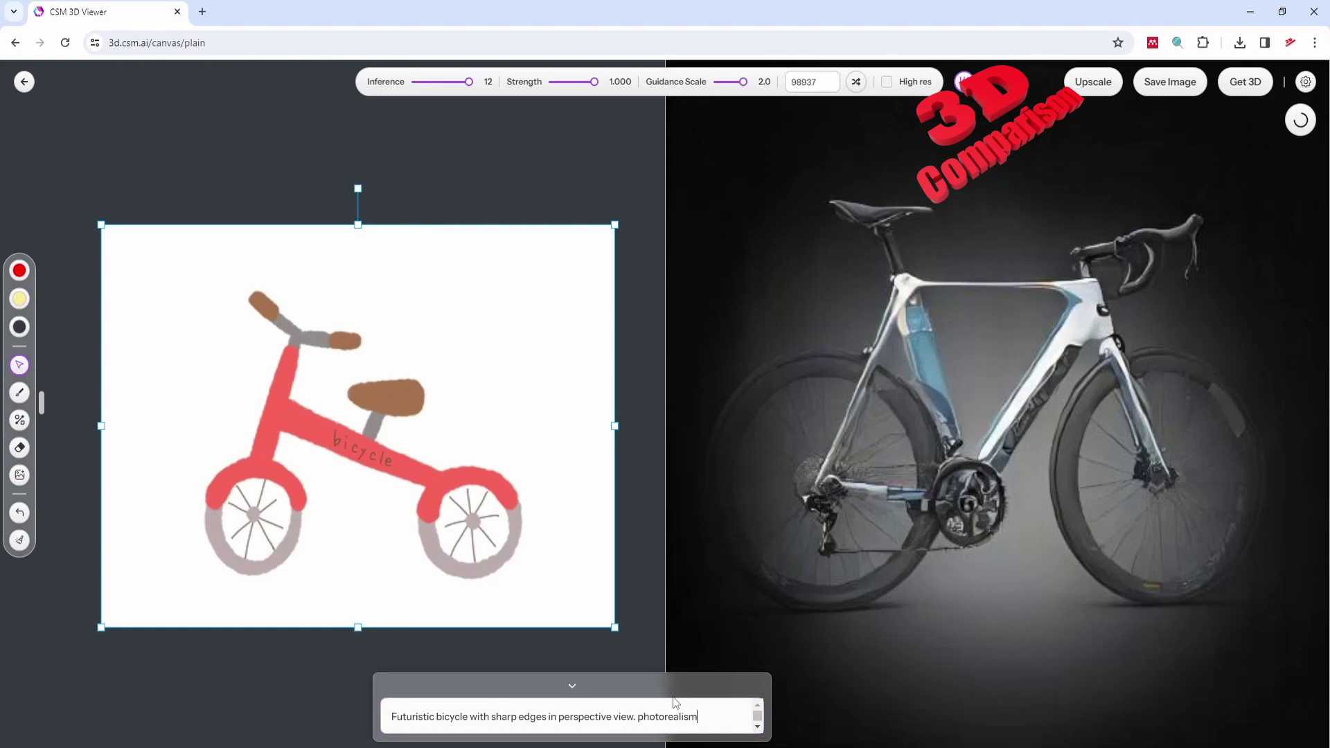
click(507, 434)
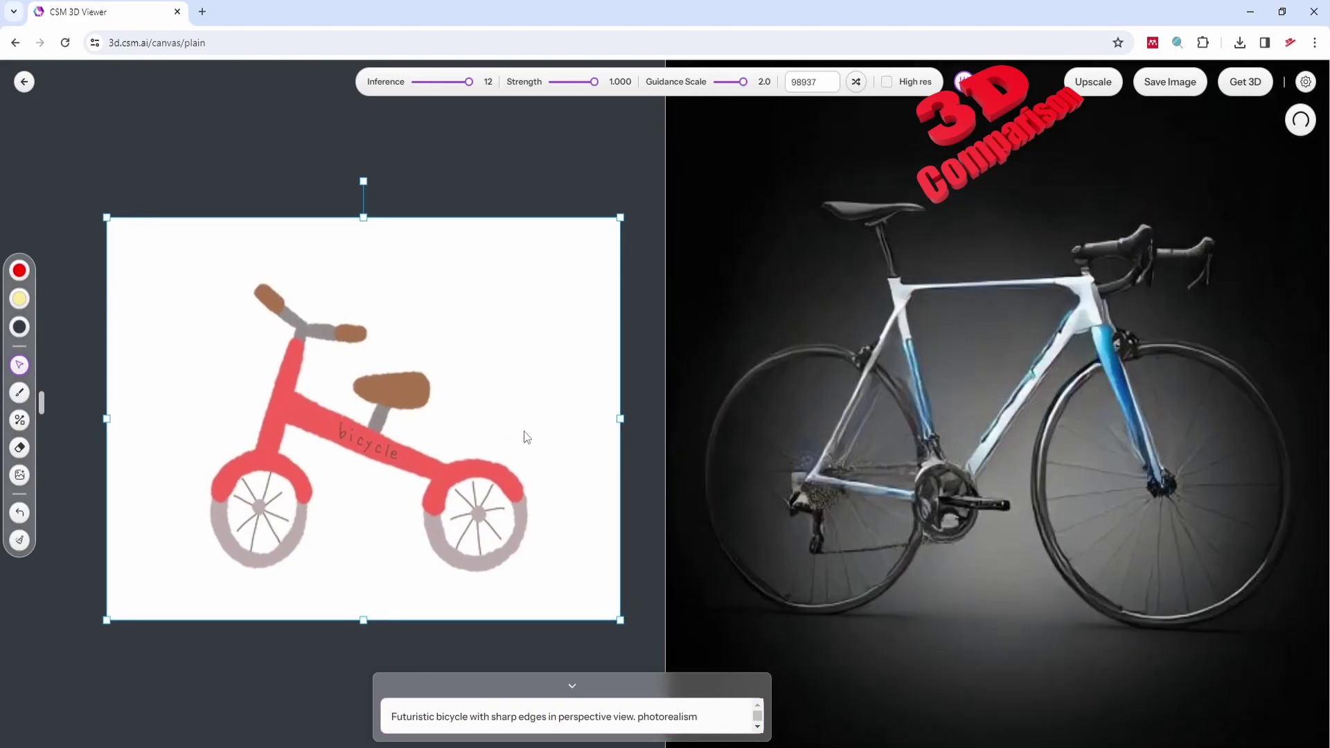
drag(511, 446, 520, 395)
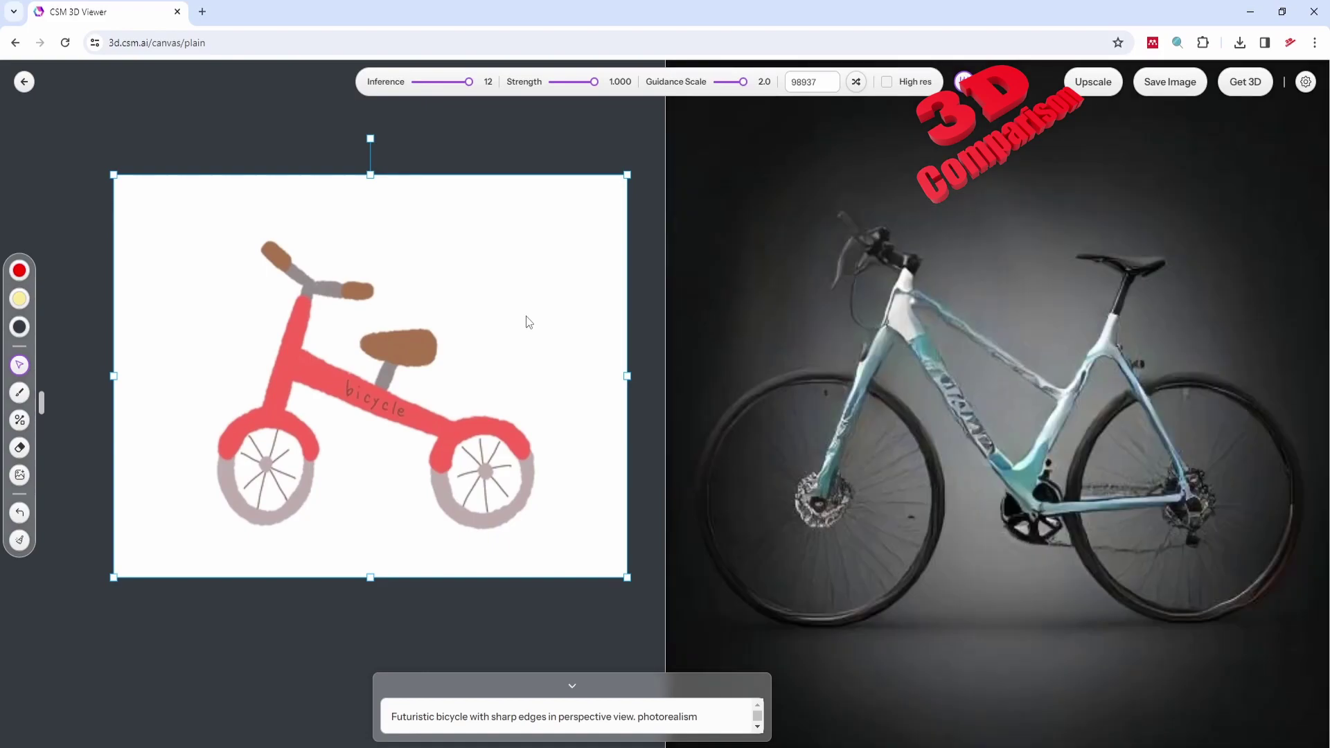
drag(519, 330, 477, 322)
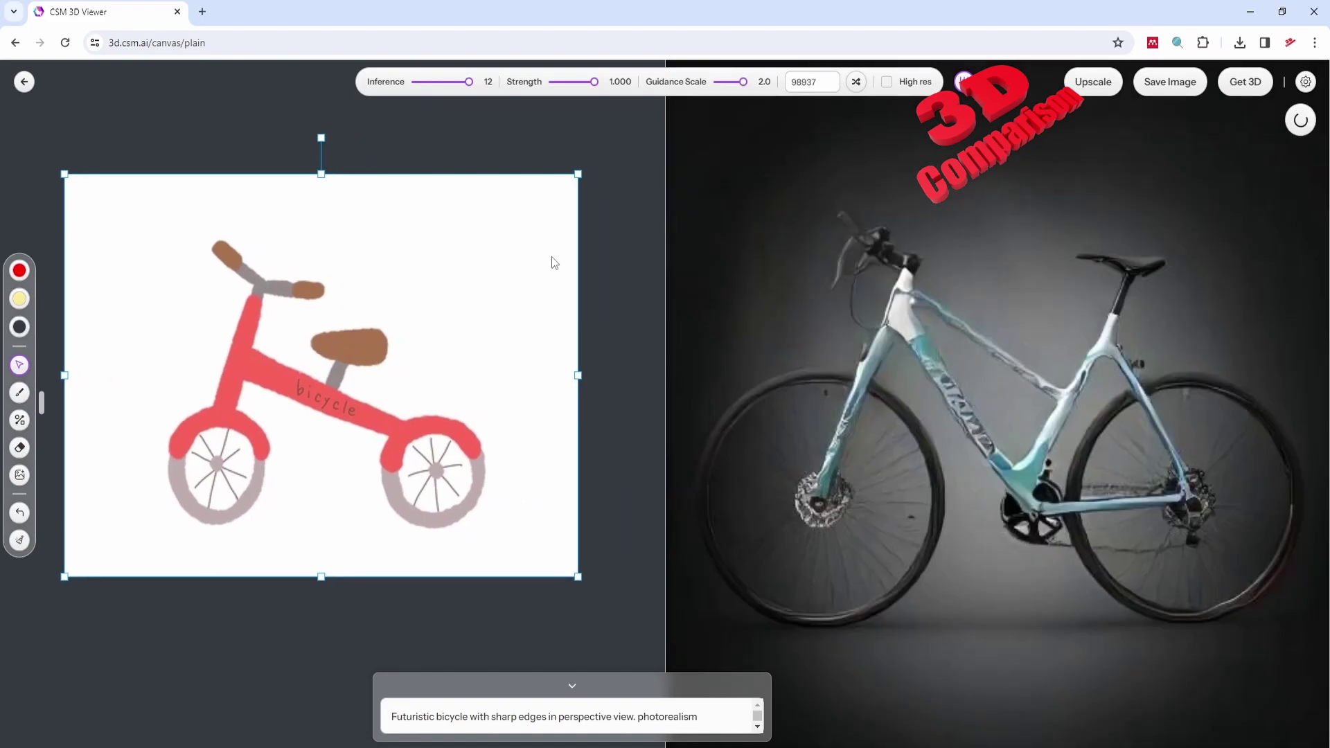
drag(742, 81, 729, 81)
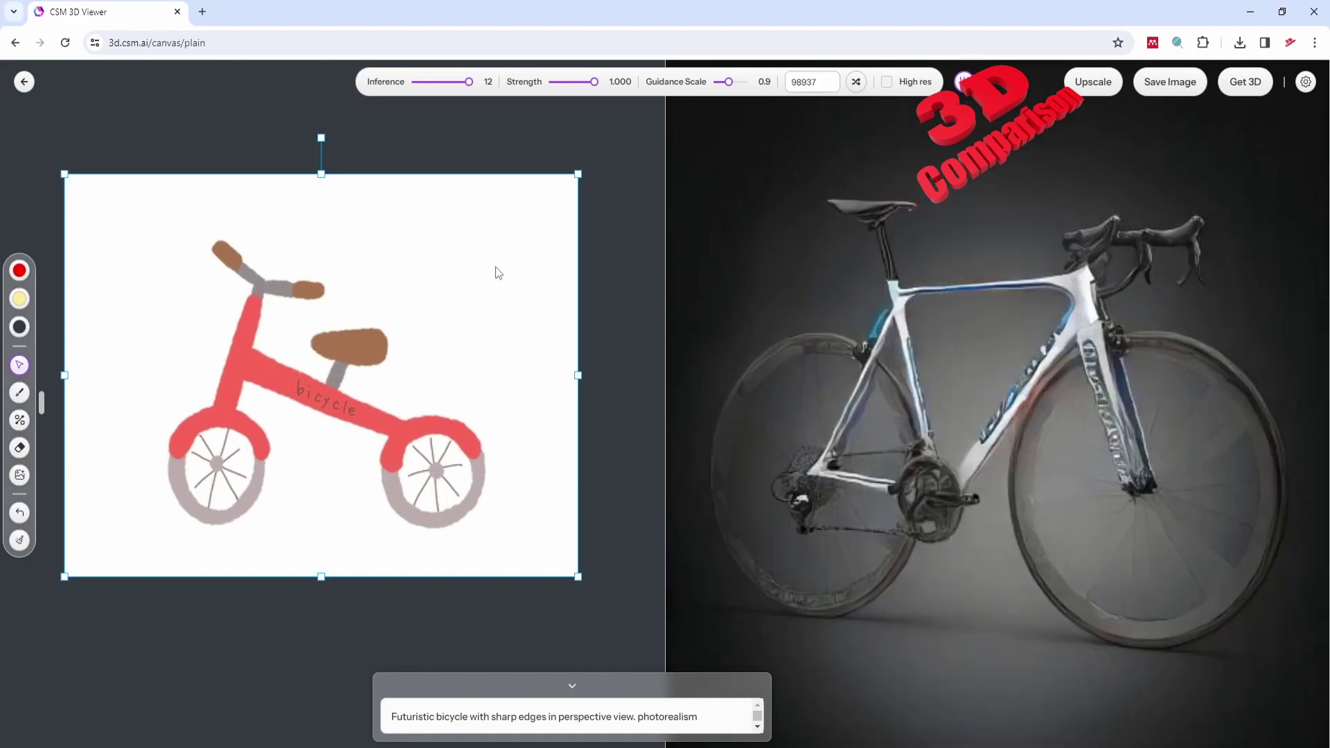
drag(496, 274, 523, 303)
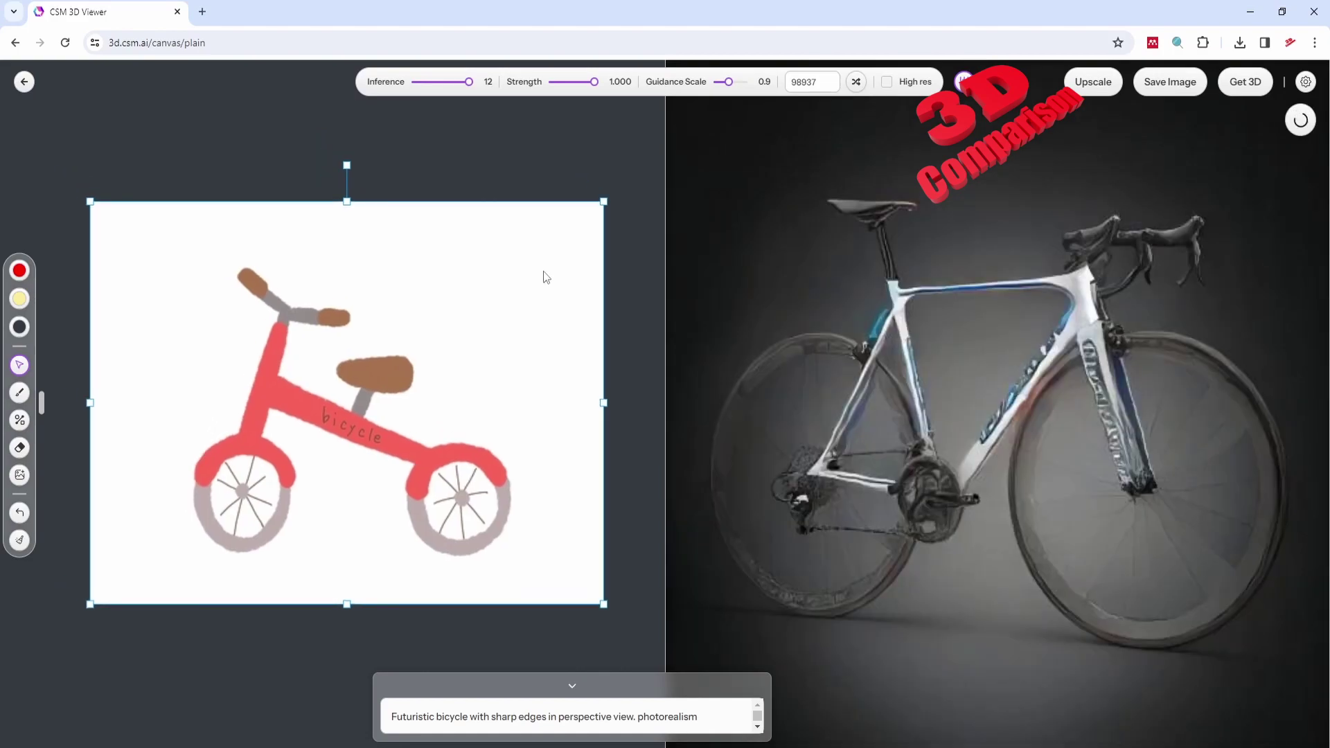
- Append 'Make the bicycle frame red' to the prompt and set guidance scale back to 2.0
click(708, 715)
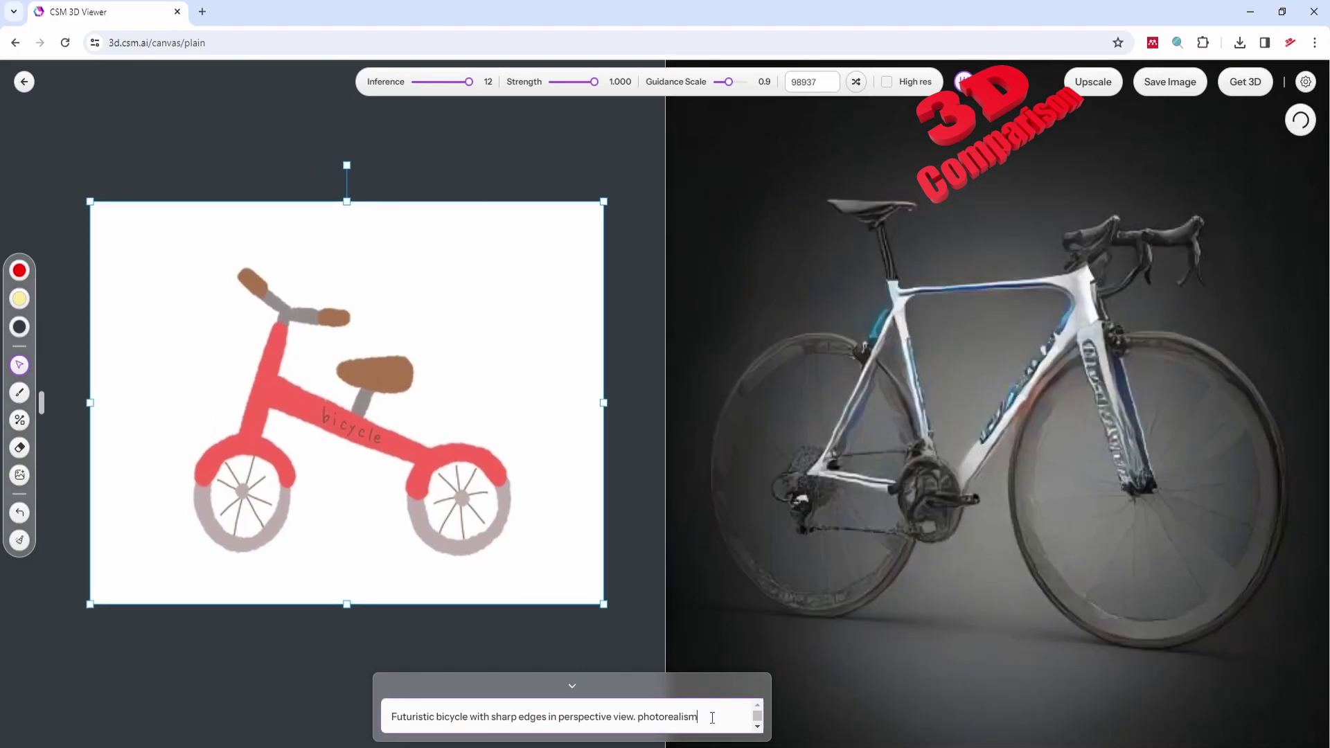
text(. Make )
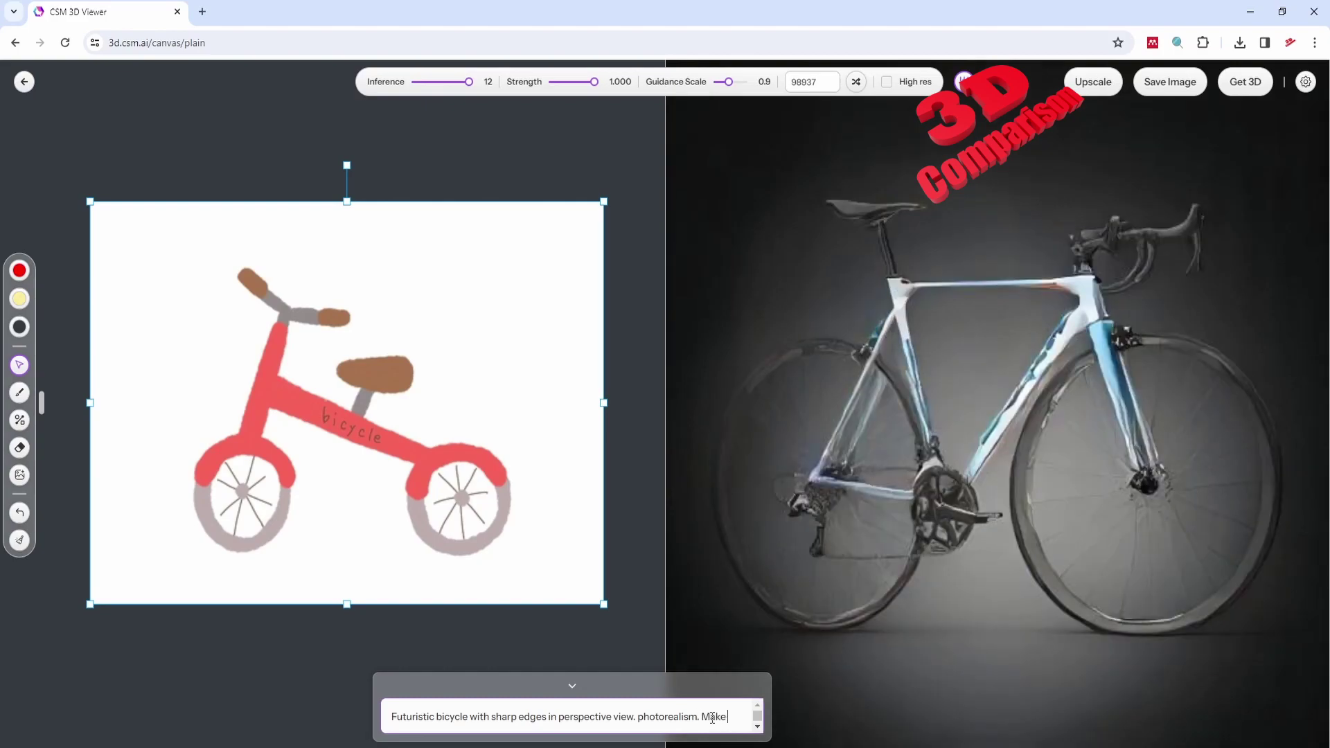
text(the biy)
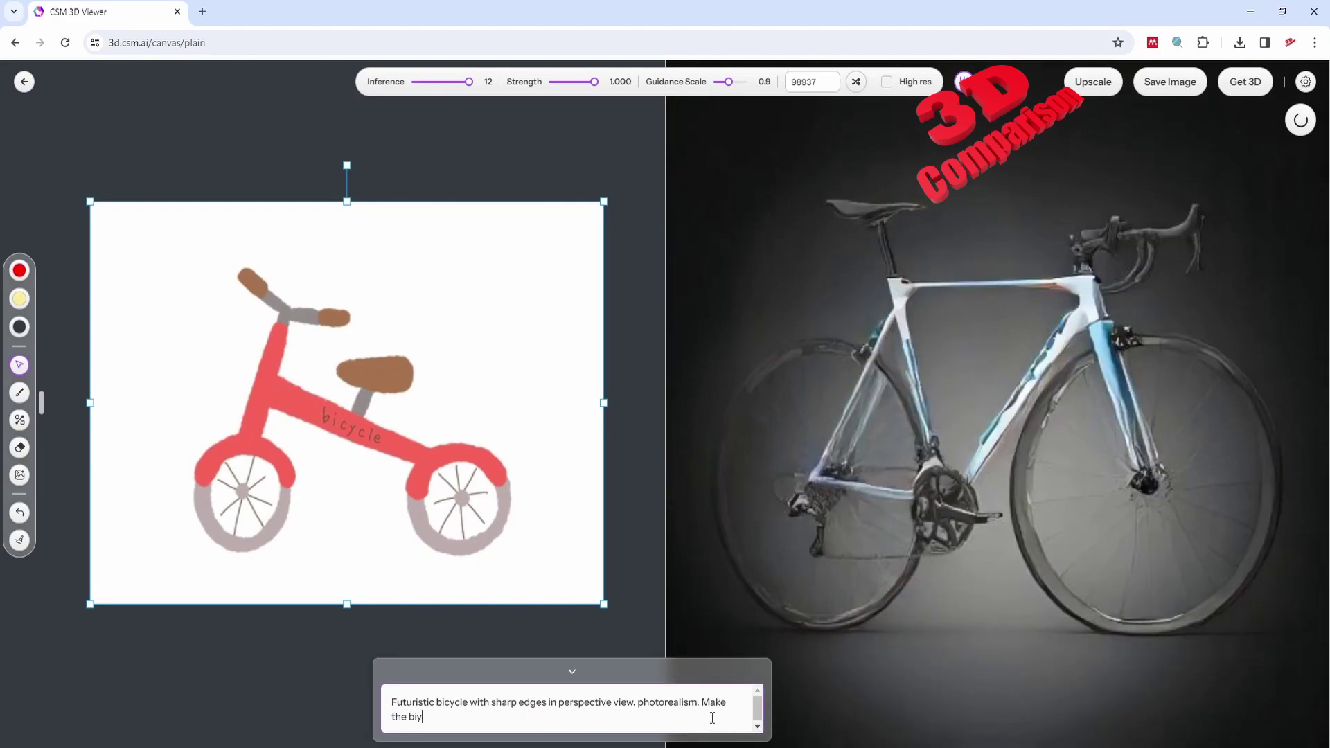
key(BackSpace)
text(cycle frame red)
key(Return)
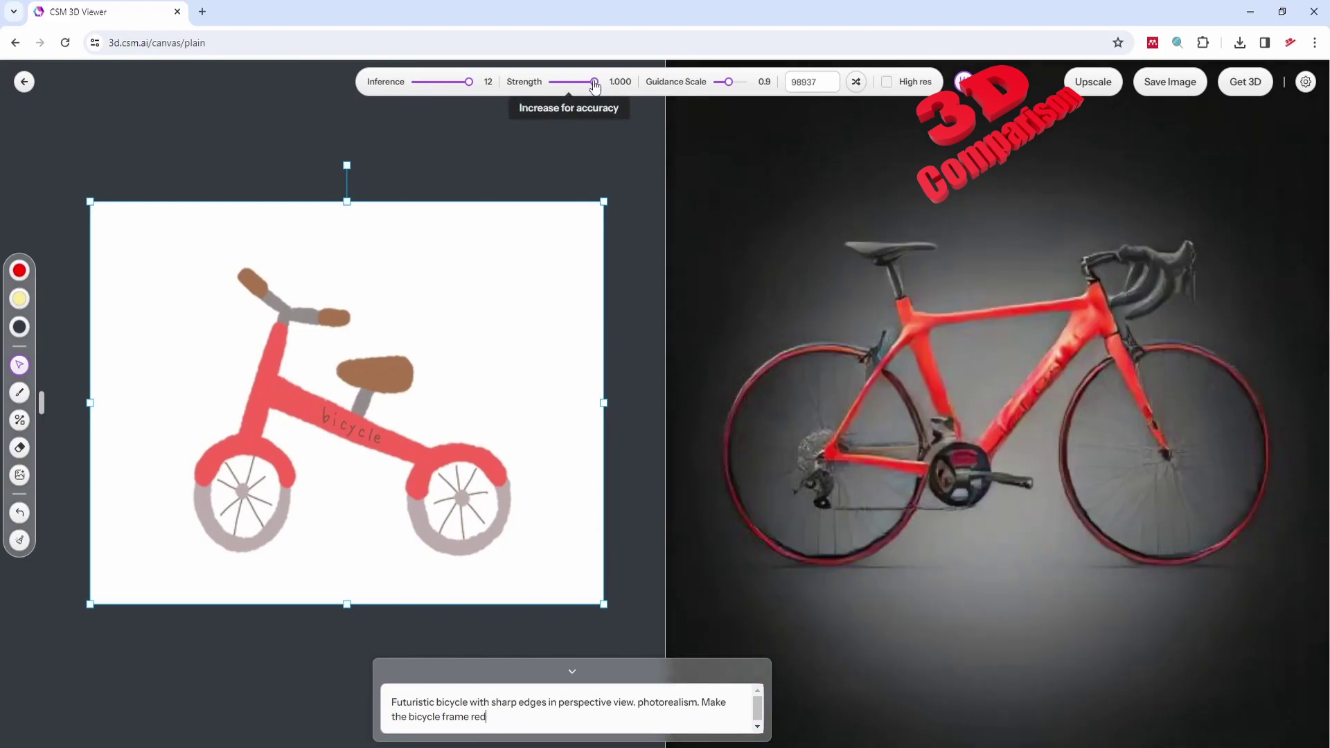
drag(566, 339, 570, 349)
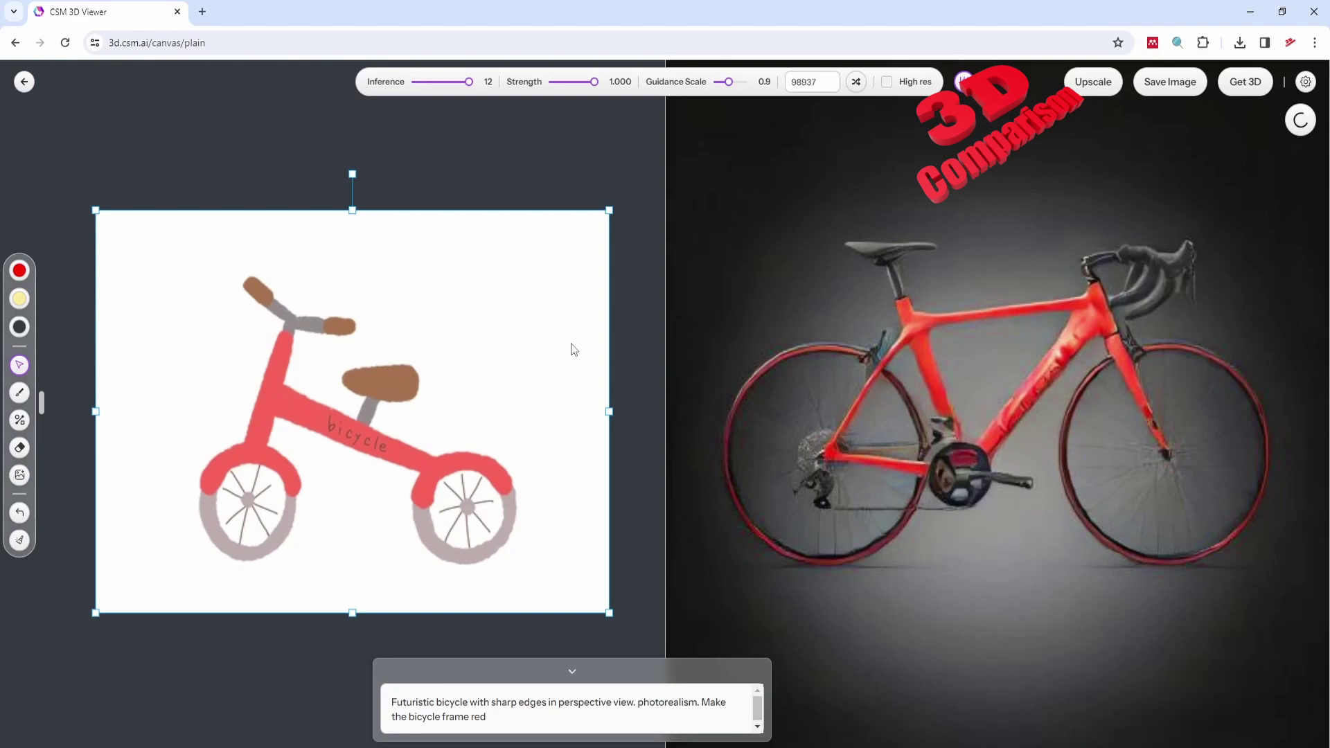
drag(726, 81, 742, 81)
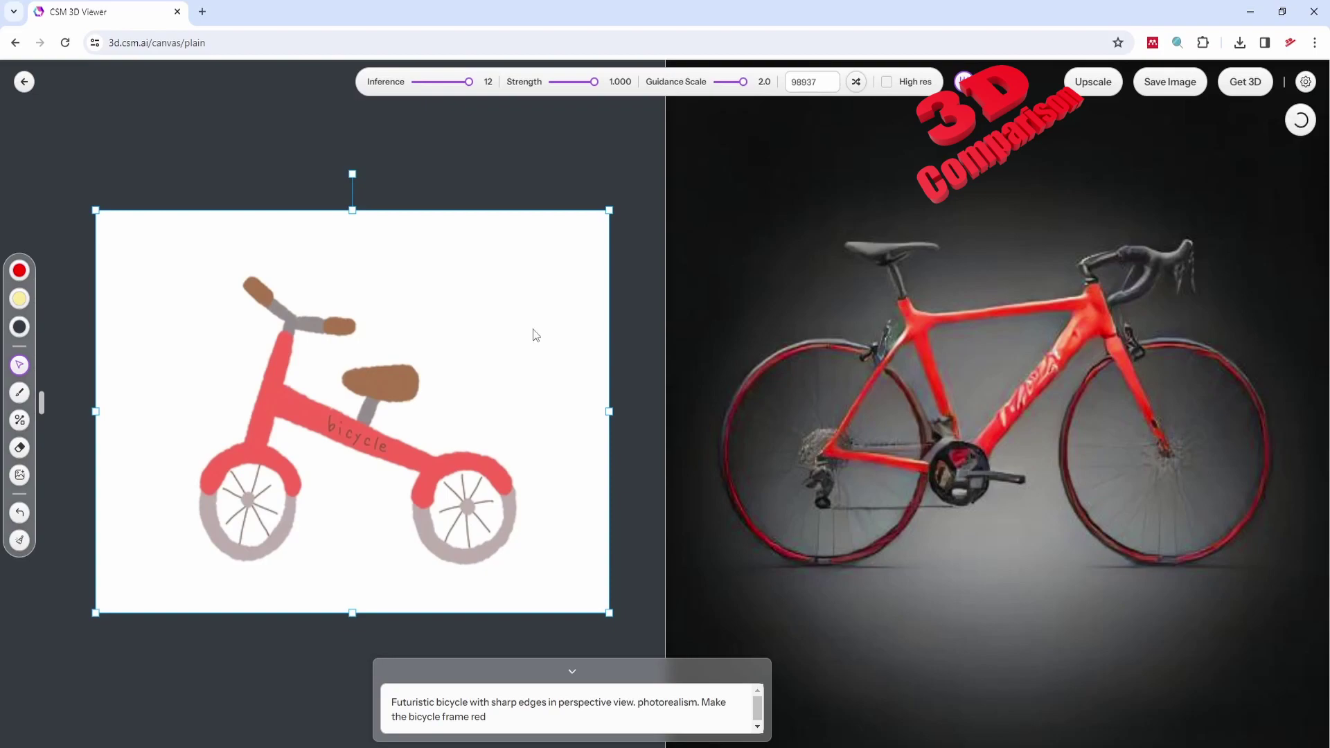
drag(532, 345, 538, 340)
text(. flip the)
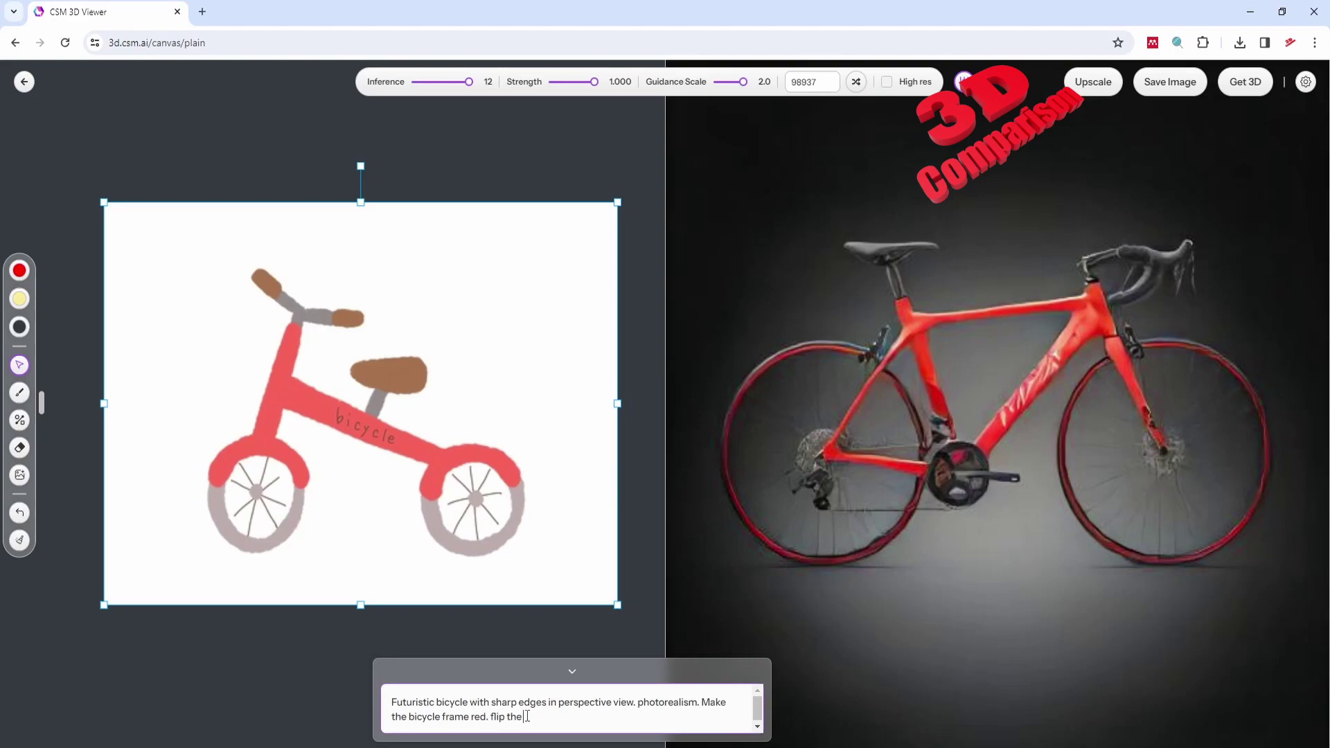
text(by)
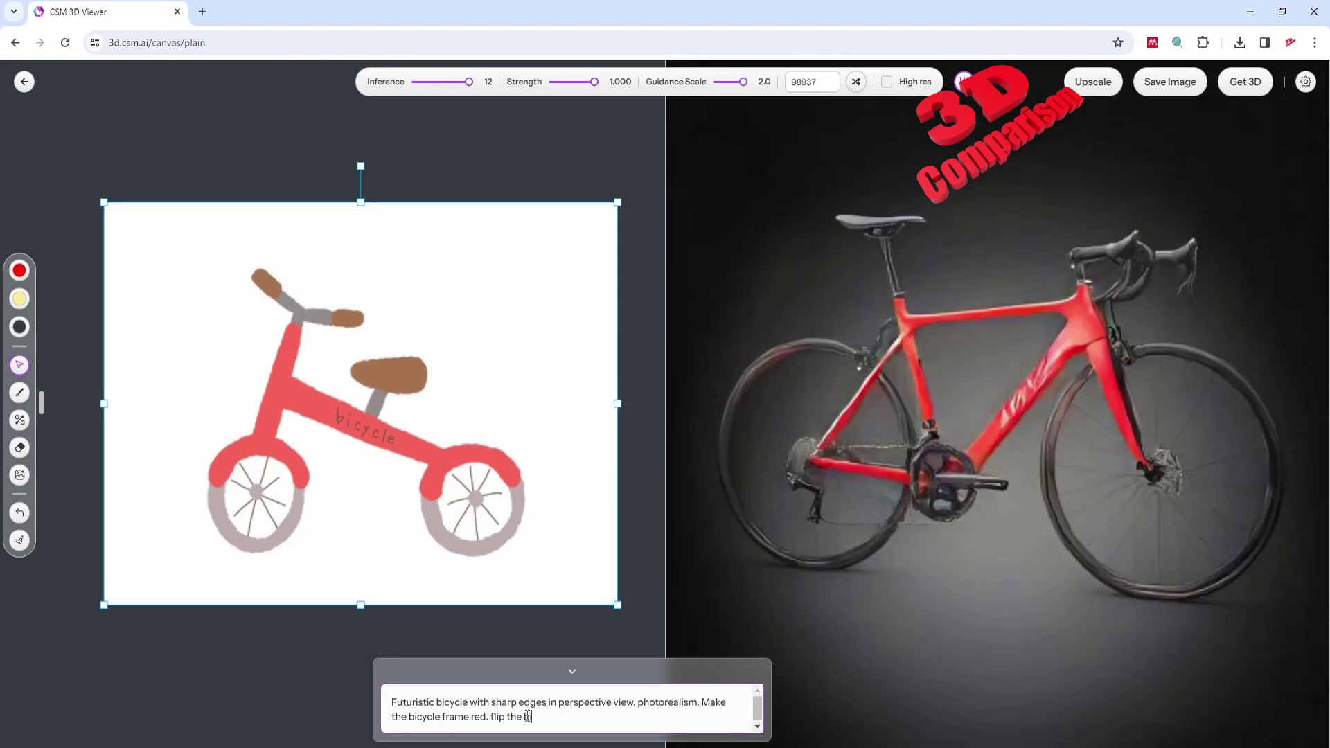
- Add '. flip the bicycle towards left' to the end of the prompt and regenerate
key(Return)
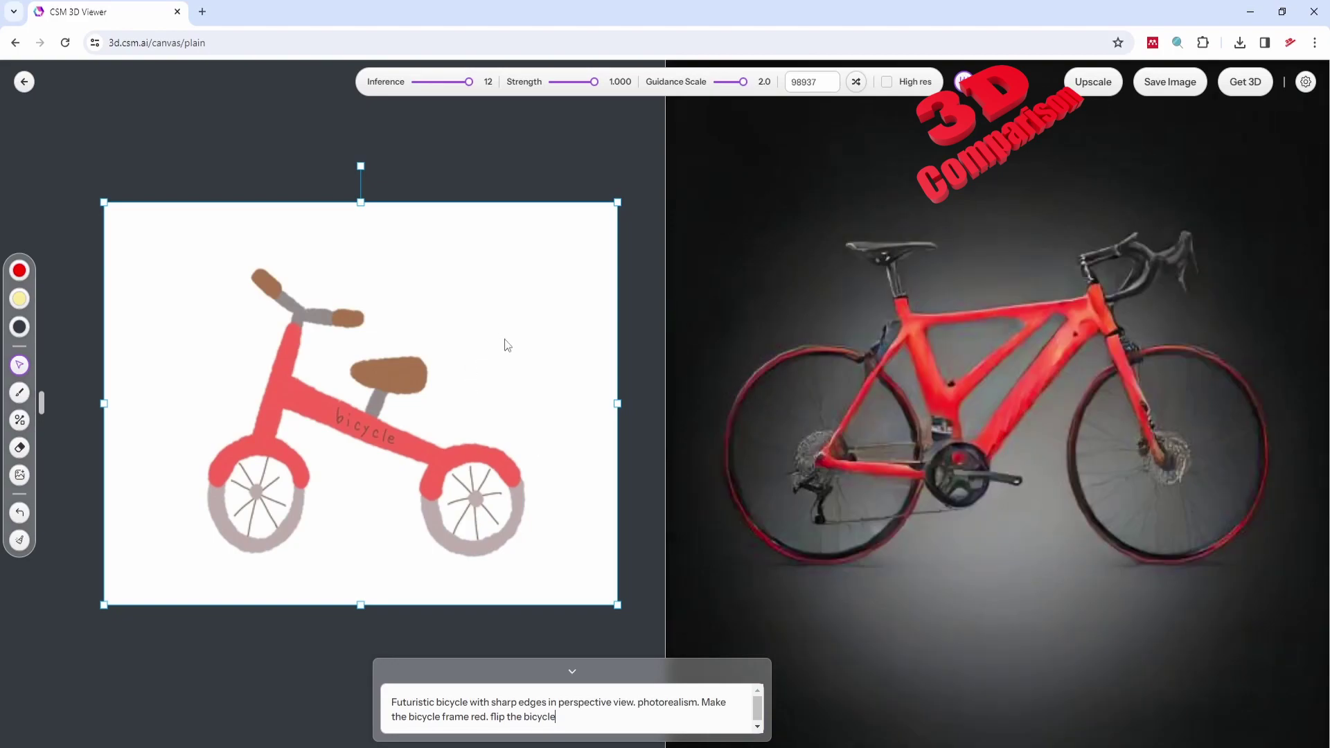
drag(504, 340, 493, 347)
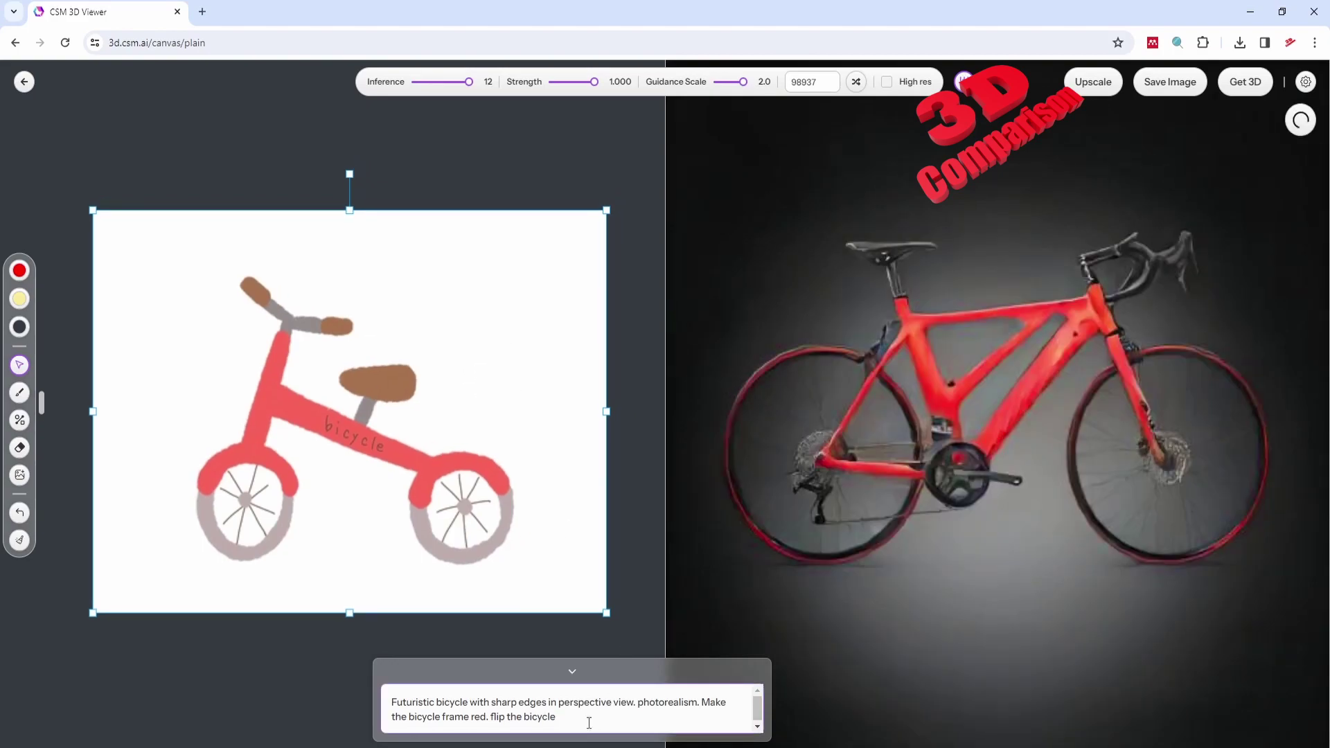
text( towards left)
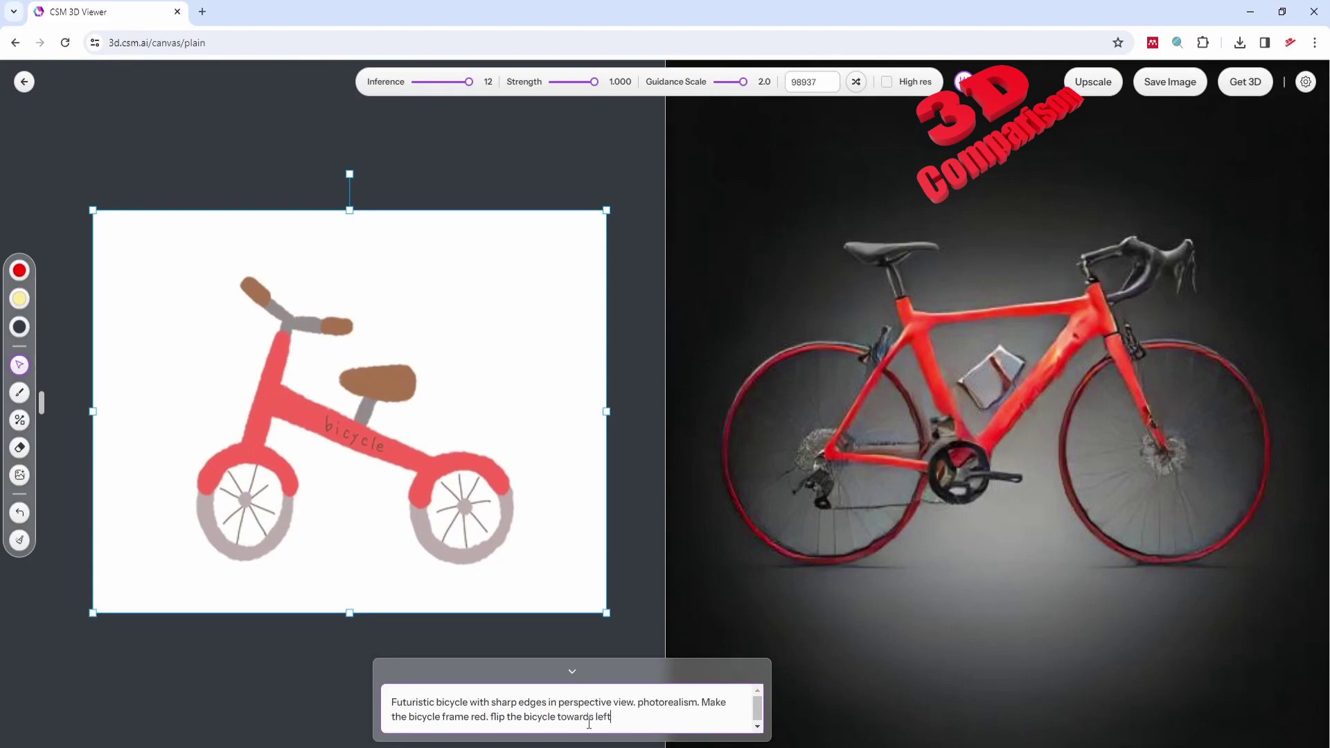
key(Return)
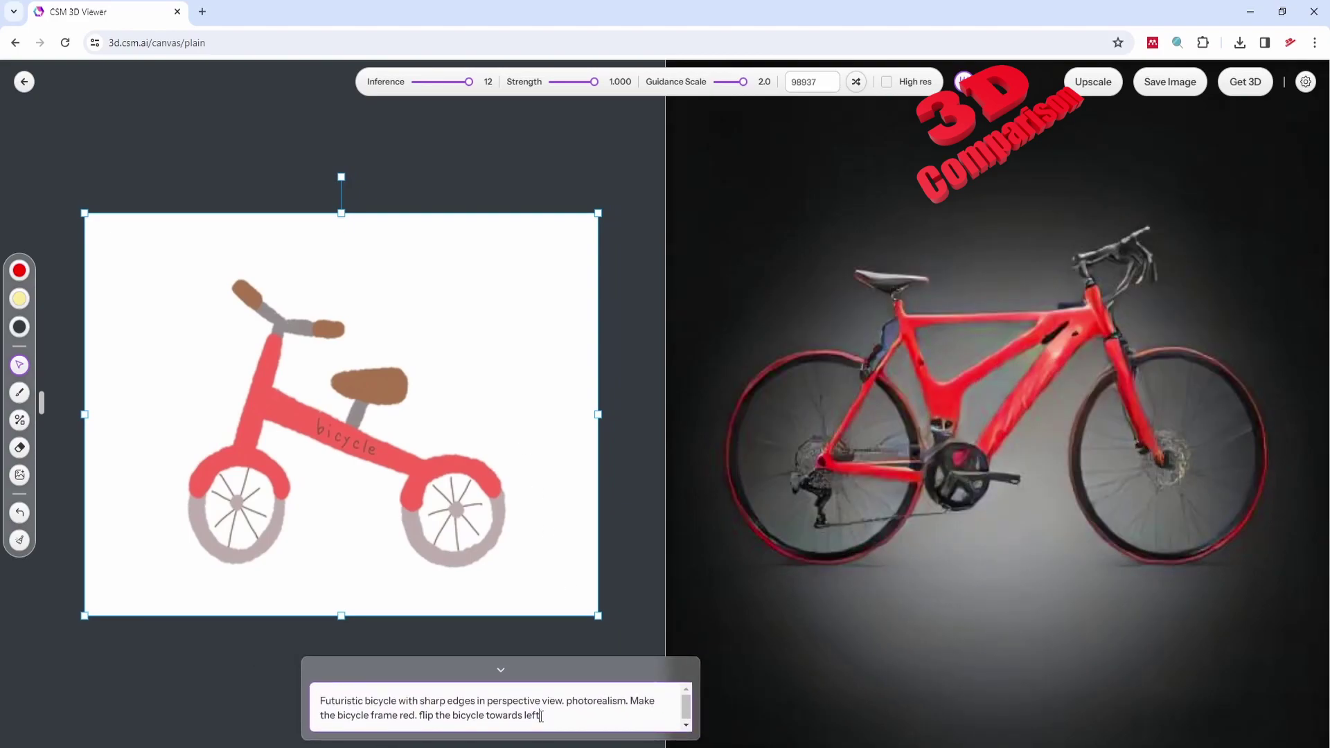
- Swap 'flip the bicycle towards left' for 'mirror the image' in the prompt and regenerate
key(shift+ctrl+Left)
key(shift+ctrl+Left)
key(shift+ctrl+Left)
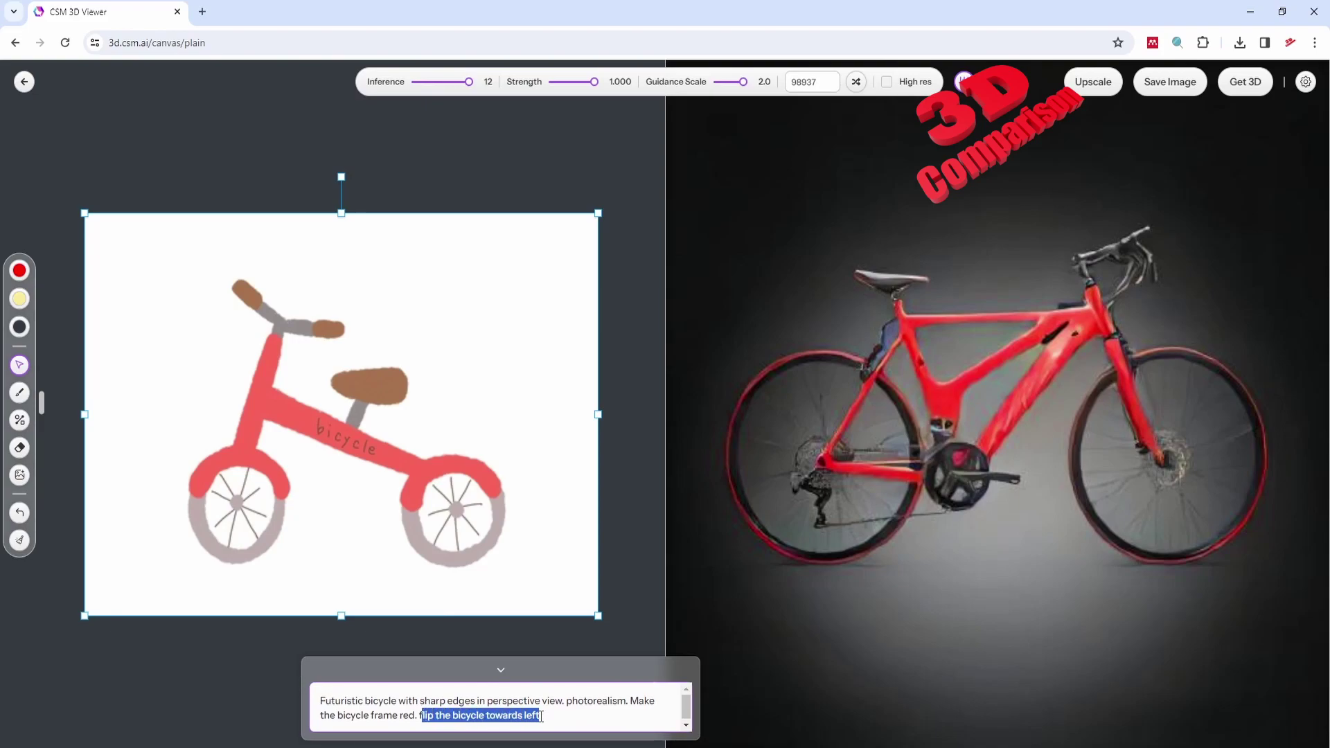
text(mirror th)
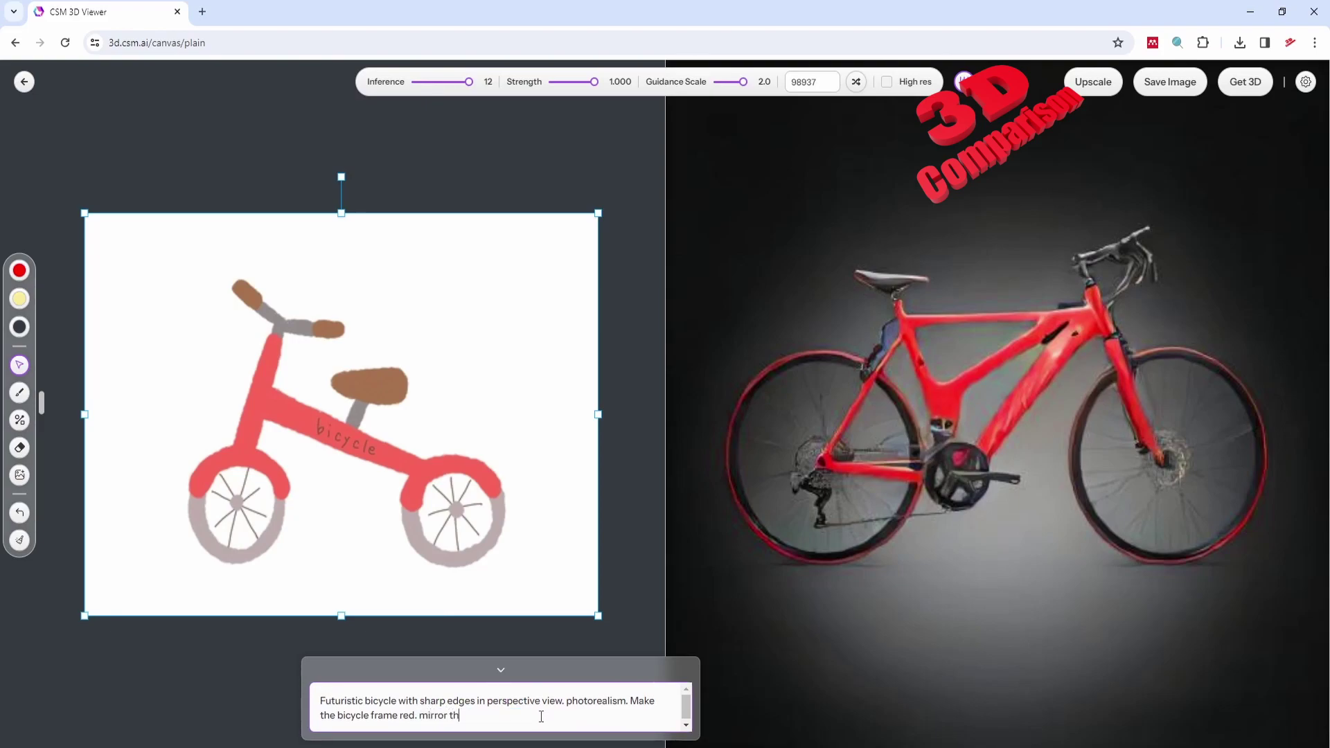
text(e image)
key(Return)
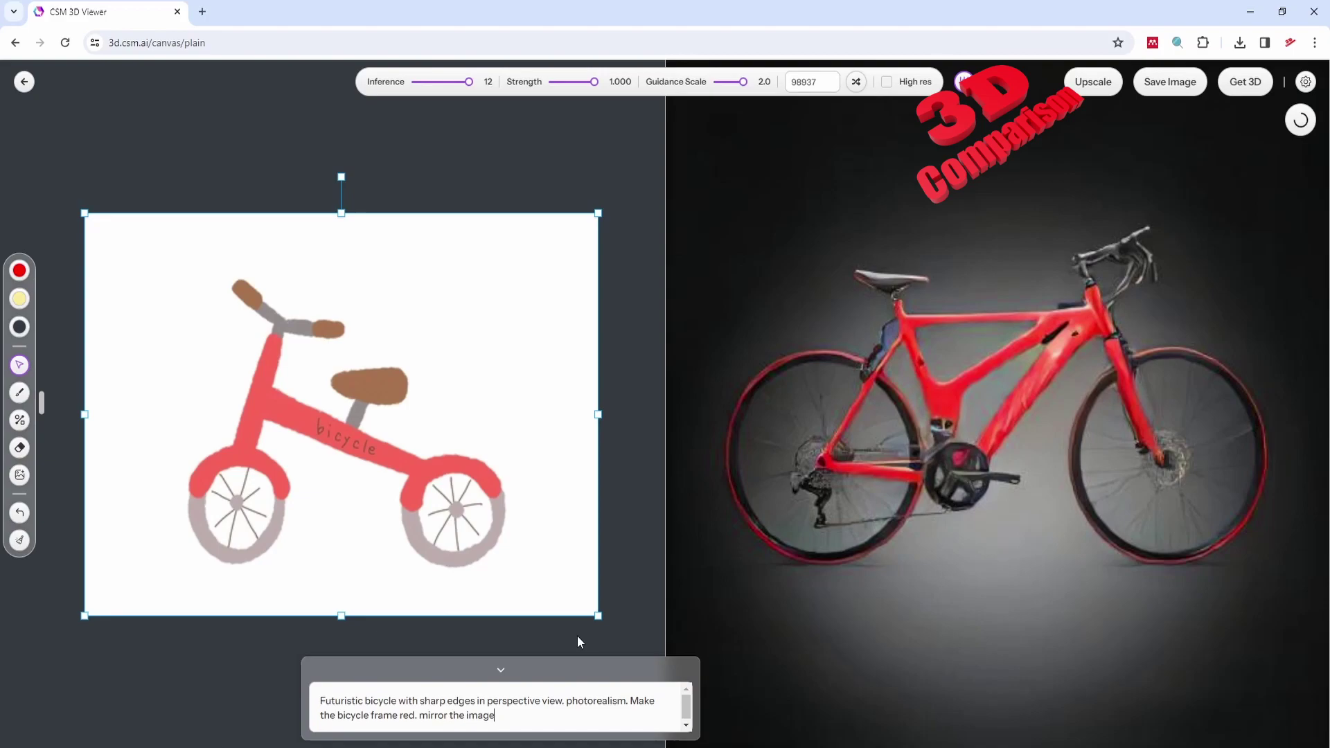
drag(468, 432, 504, 429)
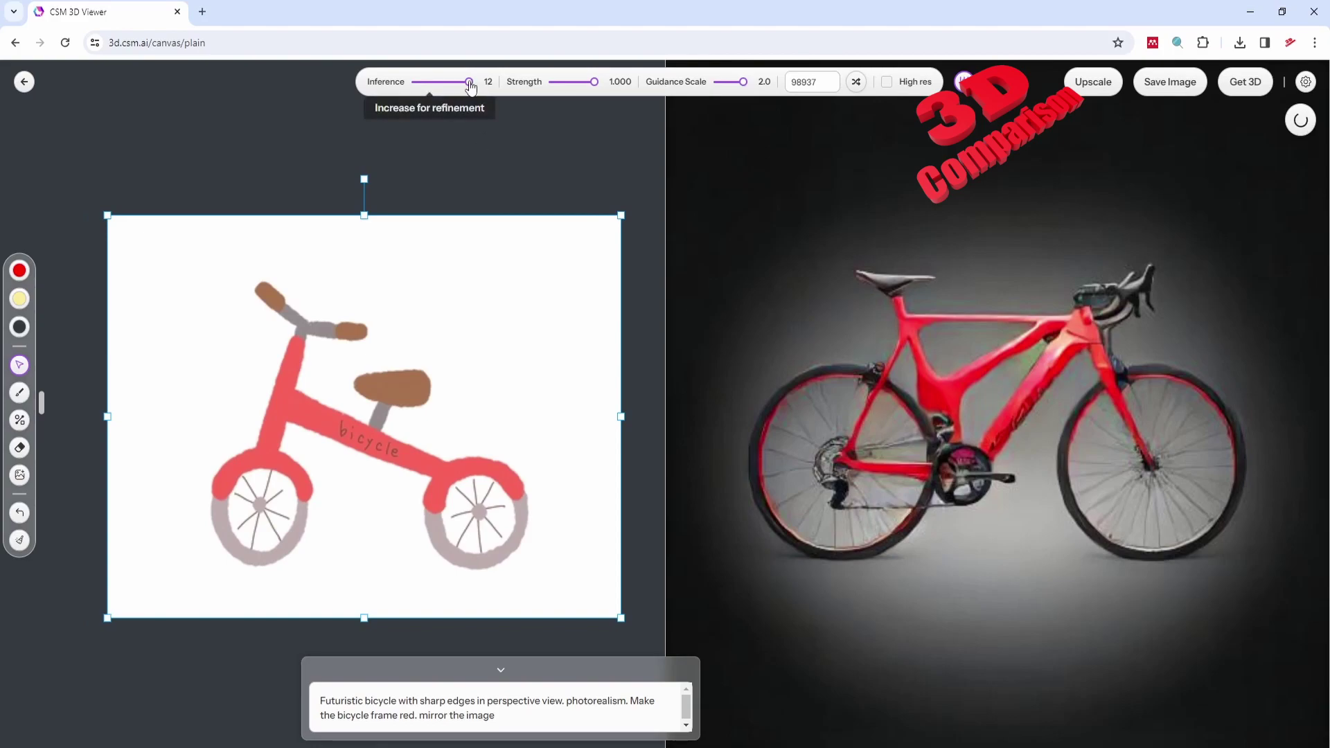
- Use inference 8 and strength 0.603, upscale, then send to Image-to-3D with Quads topology
drag(468, 81, 451, 81)
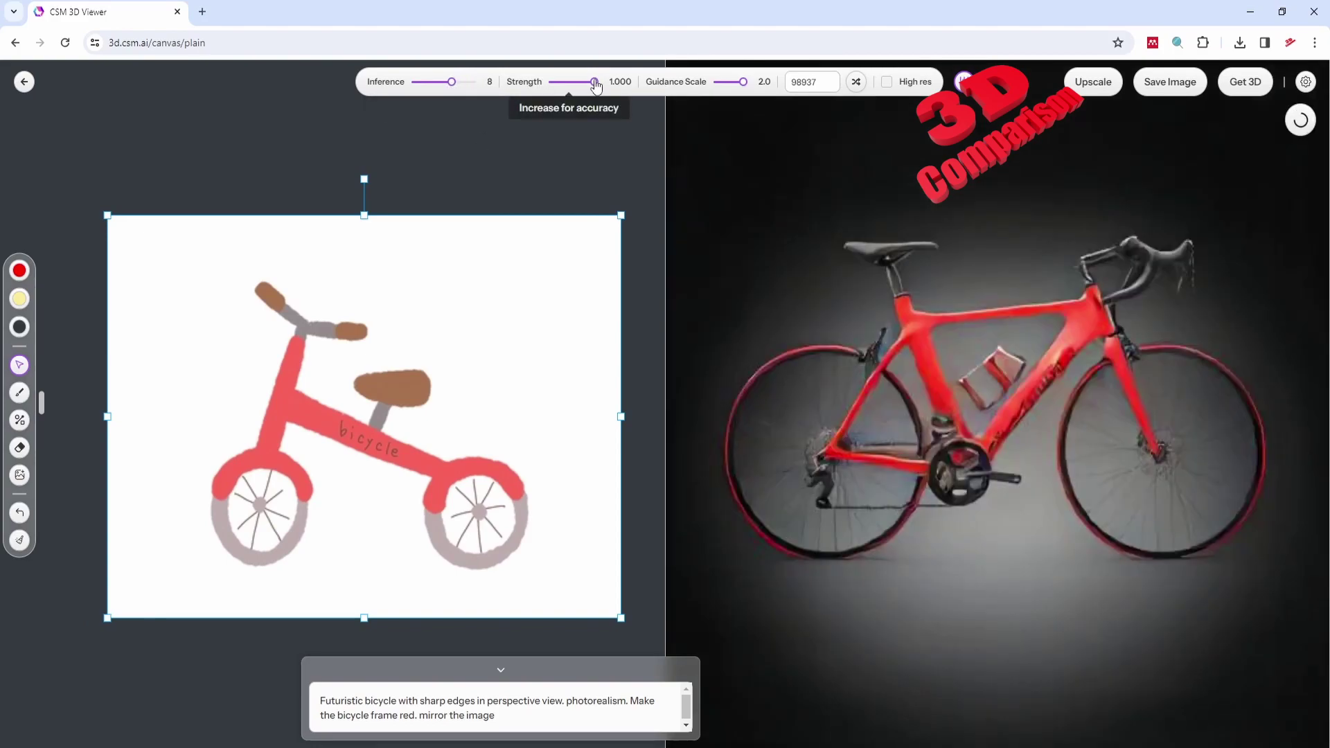
drag(595, 81, 574, 81)
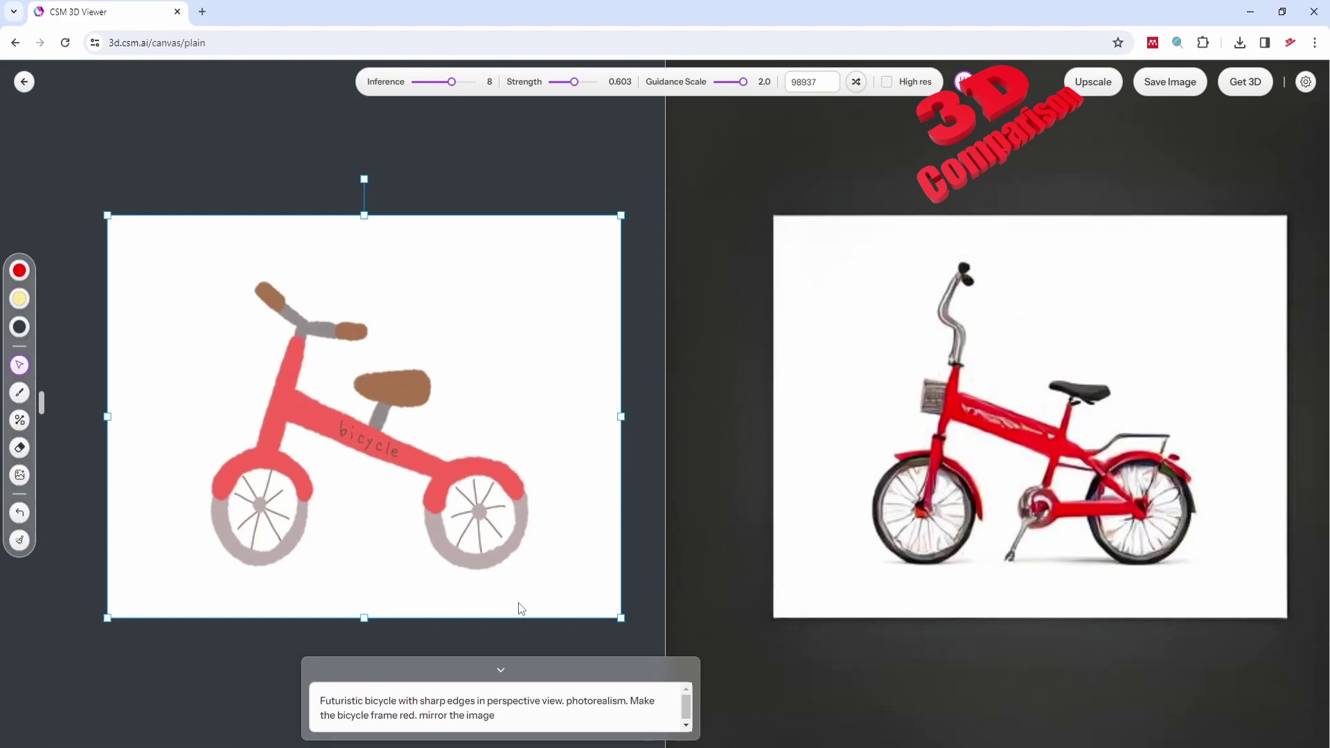
click(1096, 85)
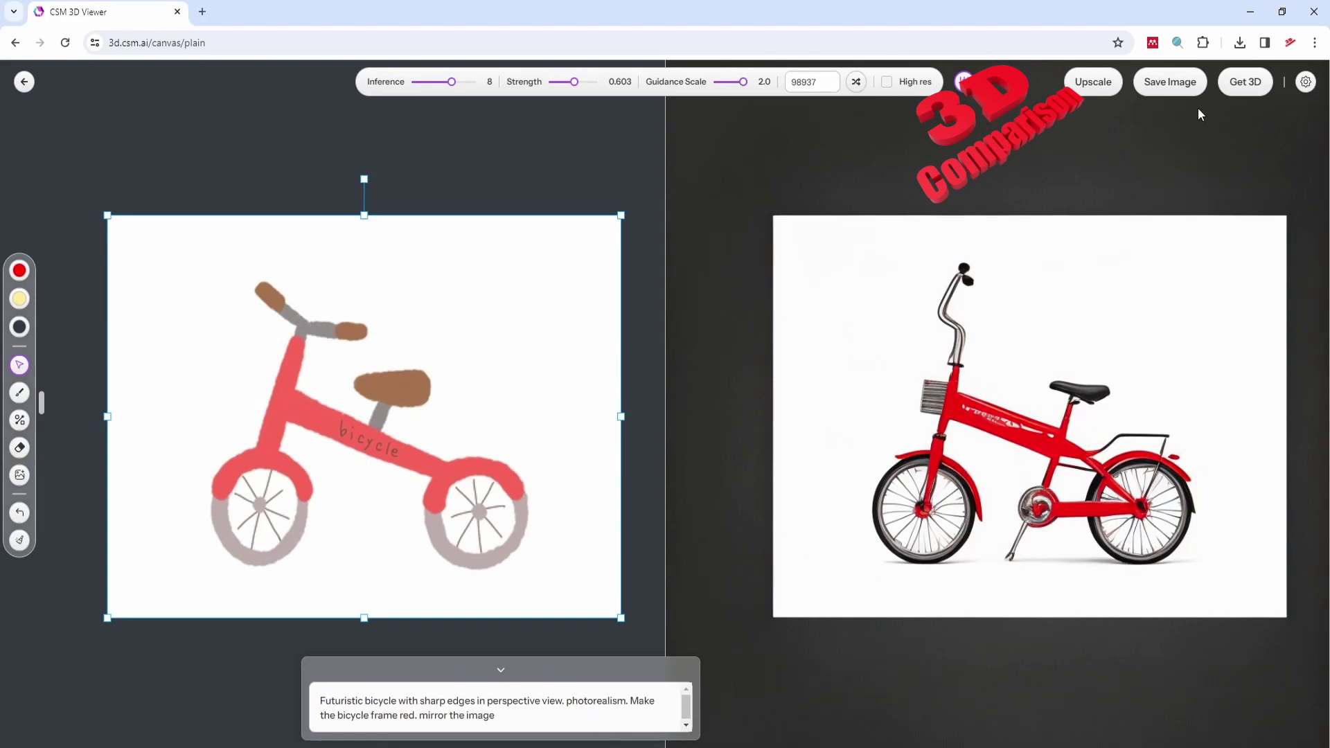
click(1246, 82)
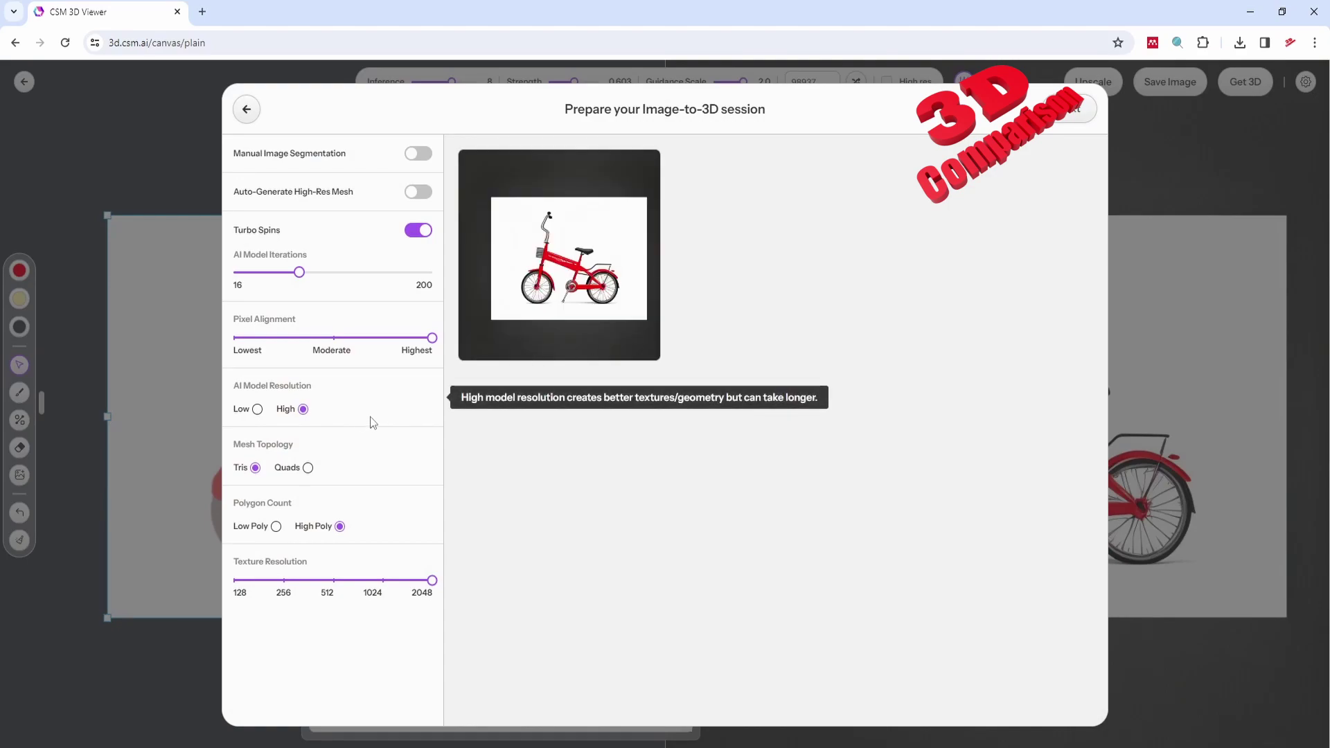
click(307, 467)
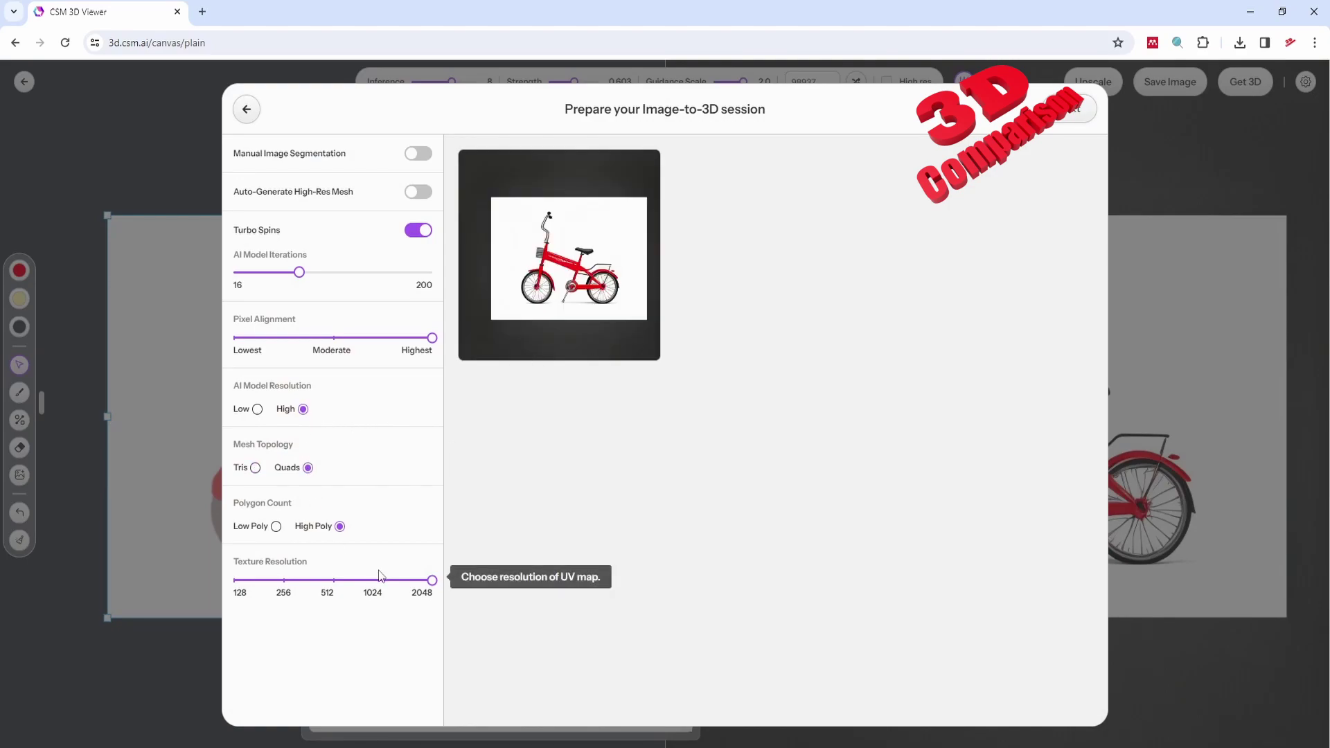